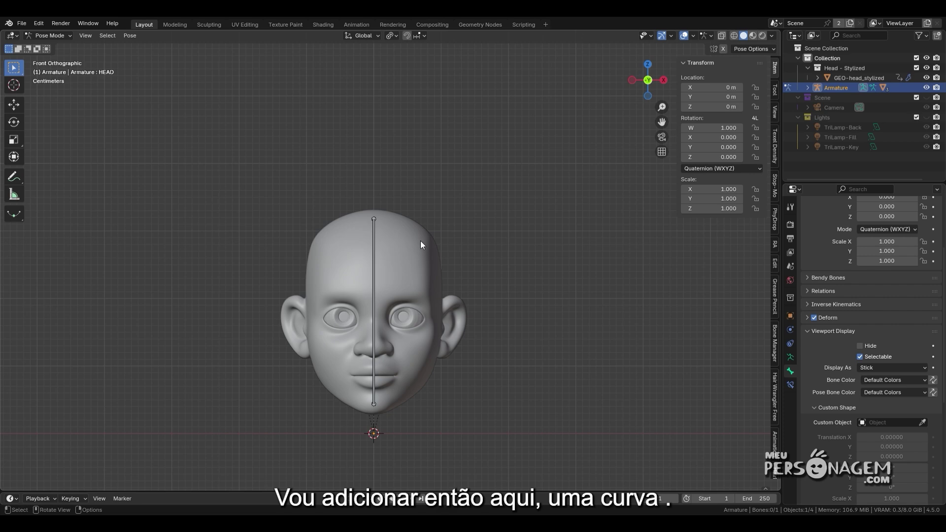
Place the 3D cursor on the upper forehead and add a Bézier curve there in Object Mode
{"action": "right_click", "coordinate": [401, 232], "text": "shift"}
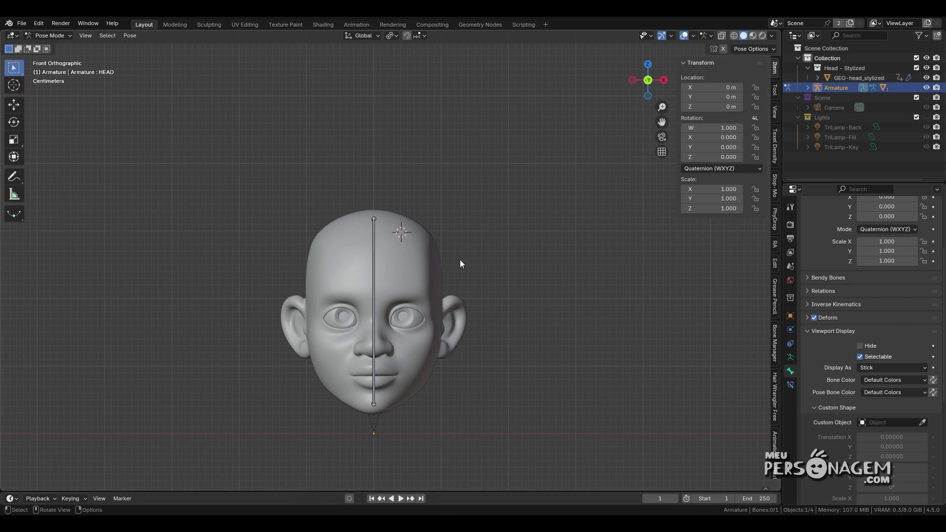
{"action": "key", "text": "ctrl+Tab"}
{"action": "left_click", "coordinate": [406, 255]}
{"action": "key", "text": "shift+a"}
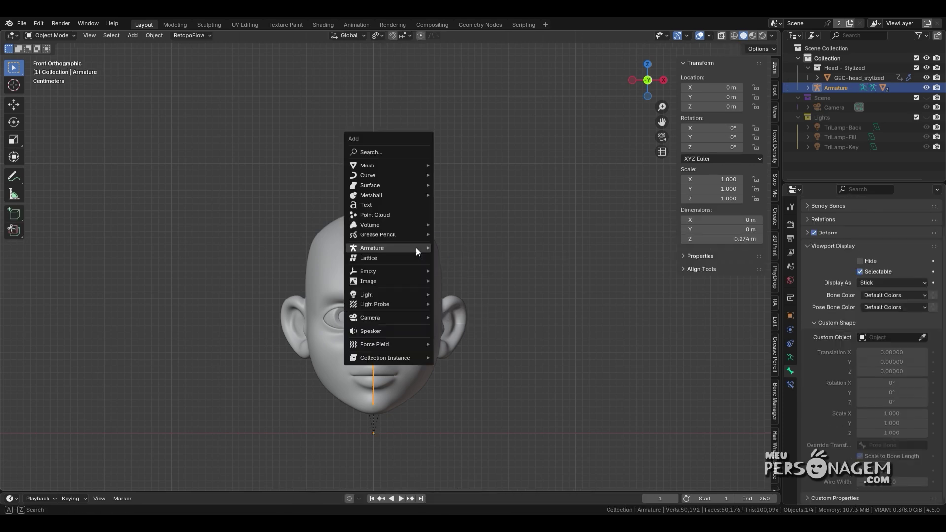
{"action": "mouse_move", "coordinate": [416, 248]}
{"action": "mouse_move", "coordinate": [409, 173]}
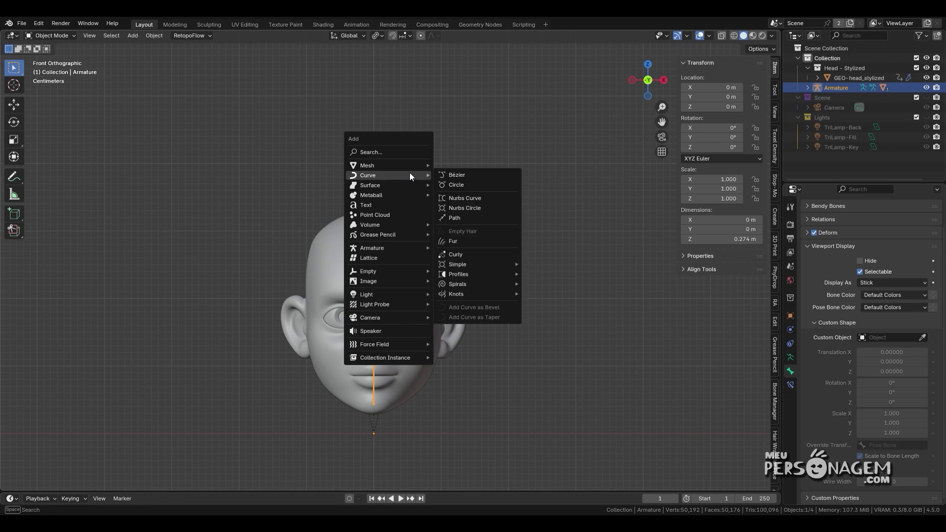
{"action": "left_click", "coordinate": [458, 176]}
Enter Edit Mode on the Bézier curve and scale its handles down to about a third
{"action": "middle_click_drag", "start_coordinate": [501, 234], "coordinate": [504, 294]}
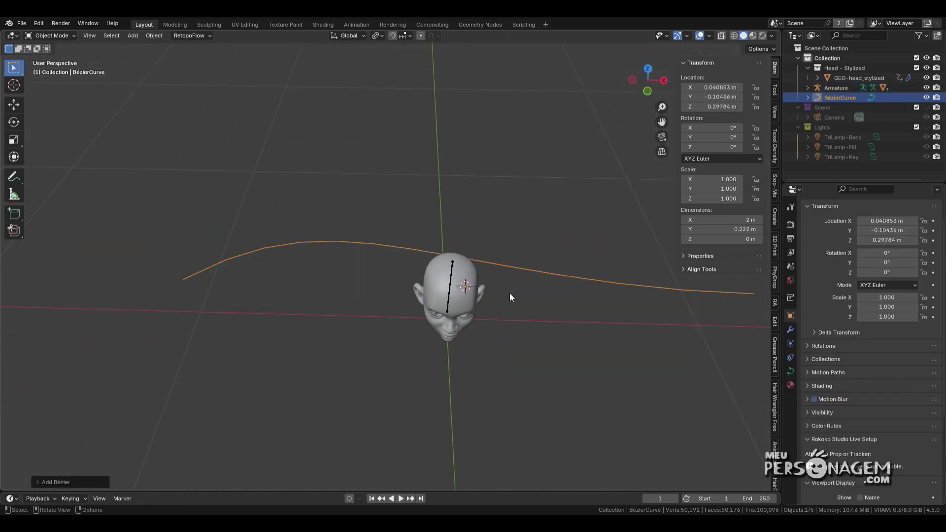
{"action": "key", "text": "ctrl+Tab"}
{"action": "left_click", "coordinate": [682, 304]}
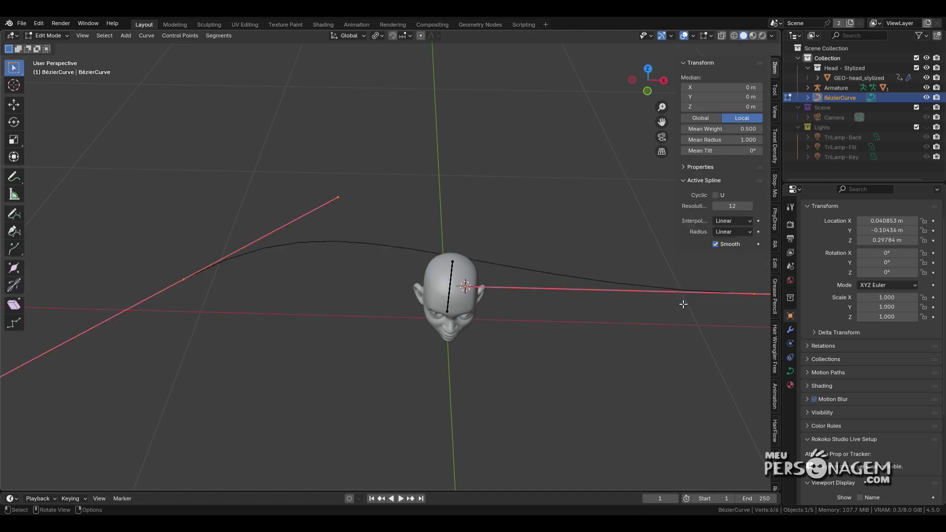
{"action": "key", "text": "g"}
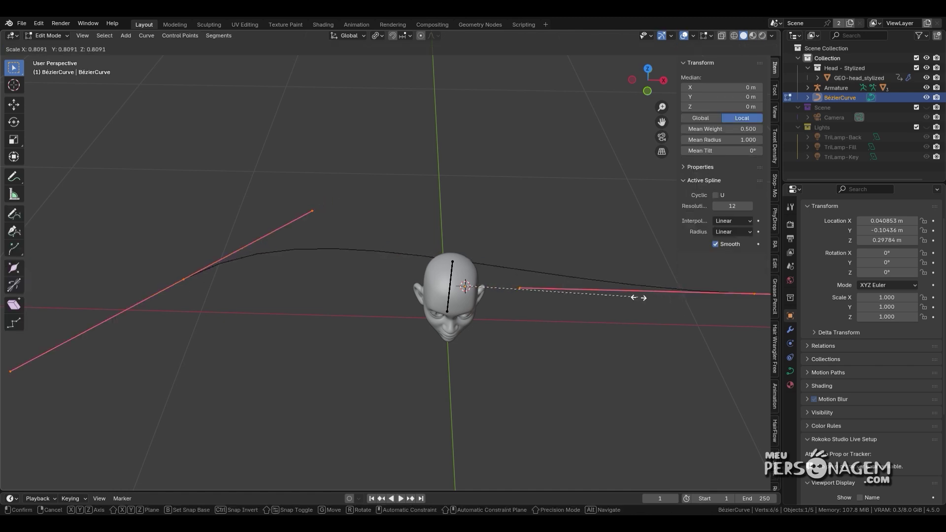
{"action": "key", "text": "Escape"}
{"action": "key", "text": "s"}
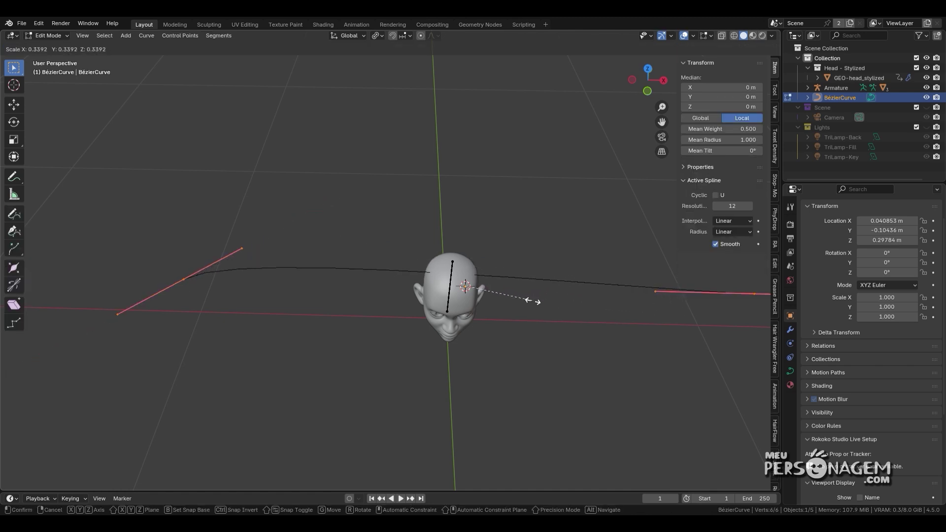
{"action": "left_click", "coordinate": [526, 302]}
Move the curve's start point onto the forehead and its end point along X to about 0.227 m
{"action": "left_click", "coordinate": [185, 280]}
{"action": "key", "text": "g"}
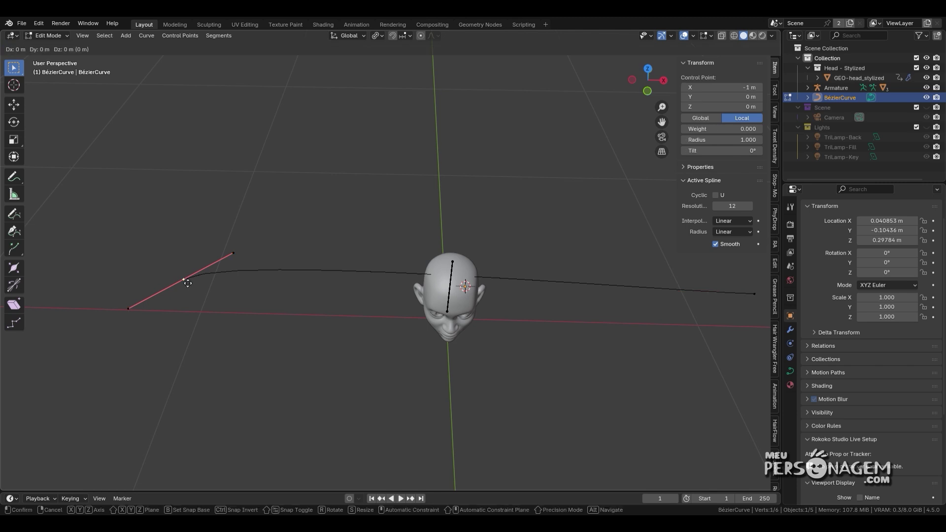
{"action": "left_click", "coordinate": [467, 260]}
{"action": "middle_click_drag", "start_coordinate": [467, 261], "coordinate": [699, 291]}
{"action": "key", "text": "g"}
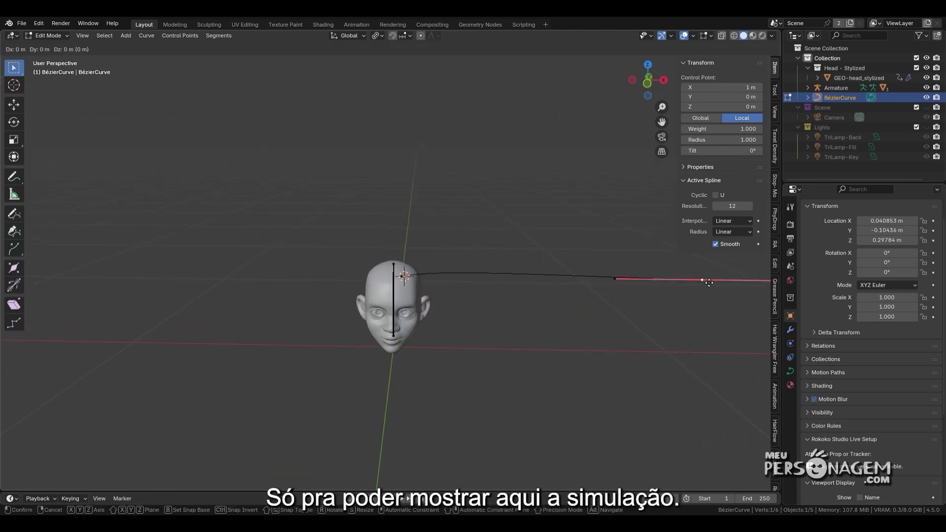
{"action": "key", "text": "x"}
{"action": "left_click", "coordinate": [468, 290]}
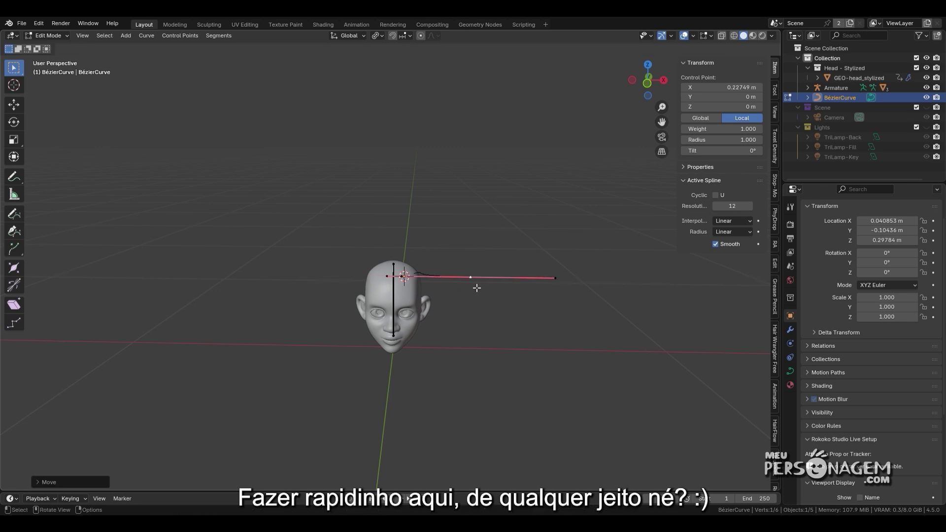
Reposition the curve's handles and end point so the strand arcs up from the scalp and falls beside the head
{"action": "middle_click_drag", "start_coordinate": [472, 283], "coordinate": [398, 359]}
{"action": "left_click", "coordinate": [330, 347]}
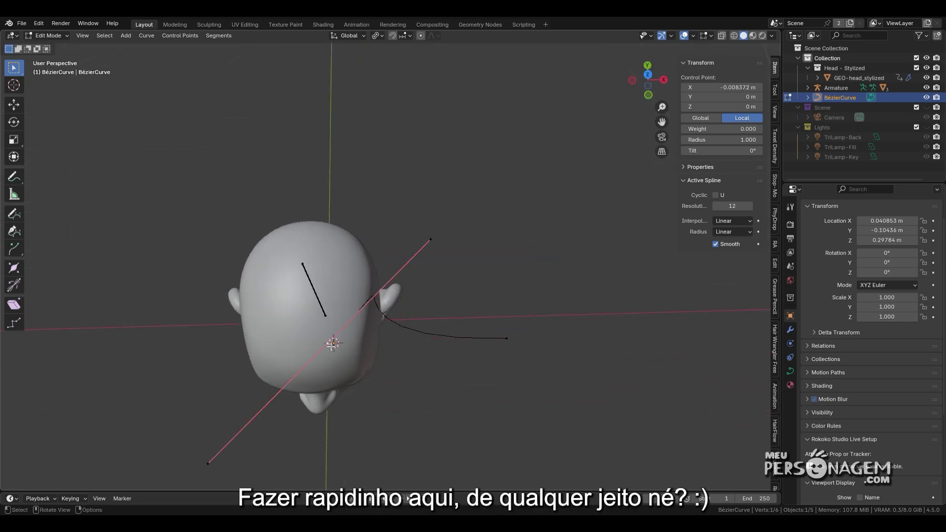
{"action": "left_click", "coordinate": [430, 242]}
{"action": "key", "text": "g"}
{"action": "middle_click_drag", "start_coordinate": [428, 241], "coordinate": [419, 192]}
{"action": "left_click", "coordinate": [431, 128]}
{"action": "left_click", "coordinate": [517, 197]}
{"action": "left_click", "coordinate": [310, 174]}
{"action": "key", "text": "g"}
{"action": "left_click", "coordinate": [406, 147]}
{"action": "left_click", "coordinate": [455, 253]}
{"action": "key", "text": "g"}
{"action": "left_click", "coordinate": [386, 170]}
{"action": "left_click", "coordinate": [422, 236]}
{"action": "key", "text": "KP_1"}
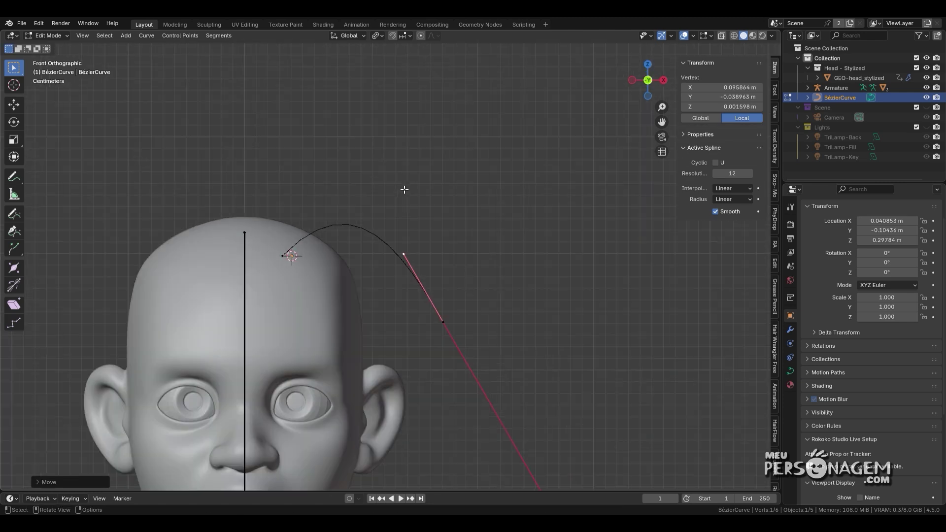
Return to Object Mode and give the curve a round bevel with a depth of 0.007 m
{"action": "key", "text": "ctrl+Tab"}
{"action": "left_click", "coordinate": [317, 185]}
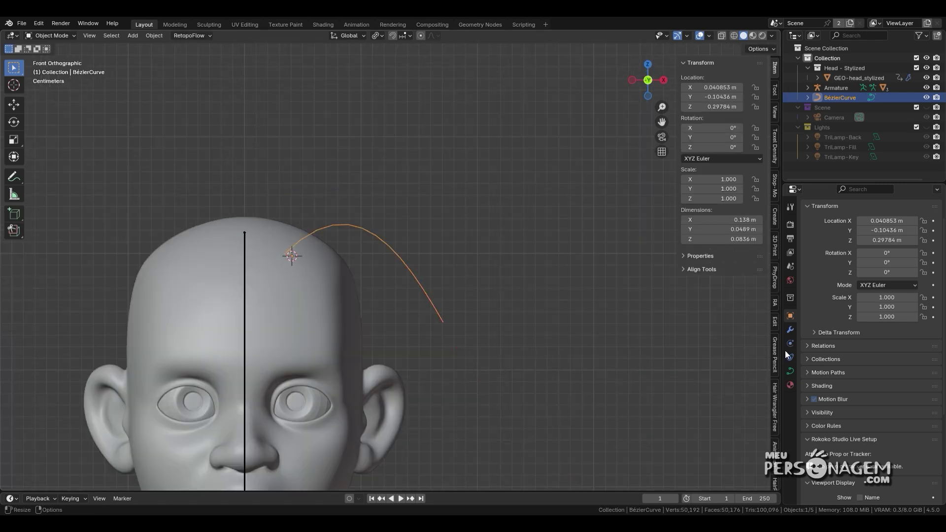
{"action": "left_click", "coordinate": [789, 371]}
{"action": "left_click", "coordinate": [804, 384]}
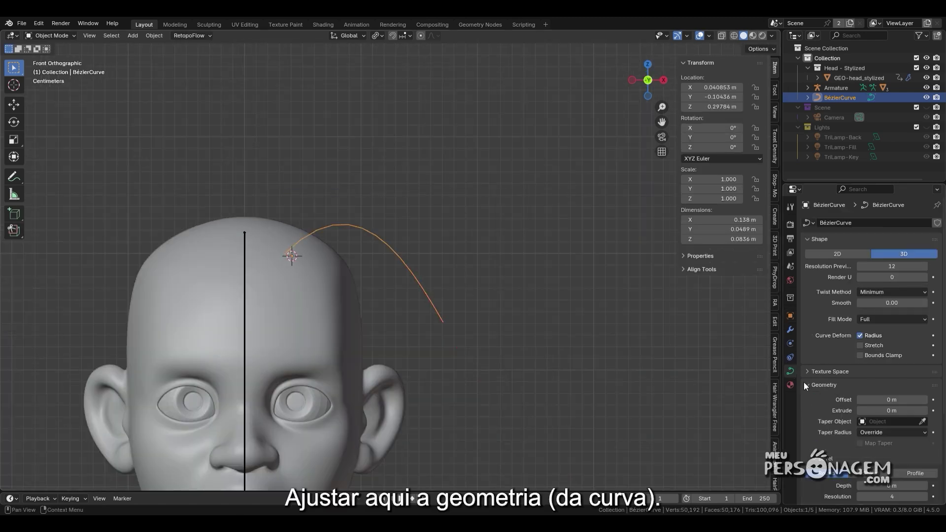
{"action": "scroll", "coordinate": [803, 382], "scroll_direction": "down", "scroll_amount": 5}
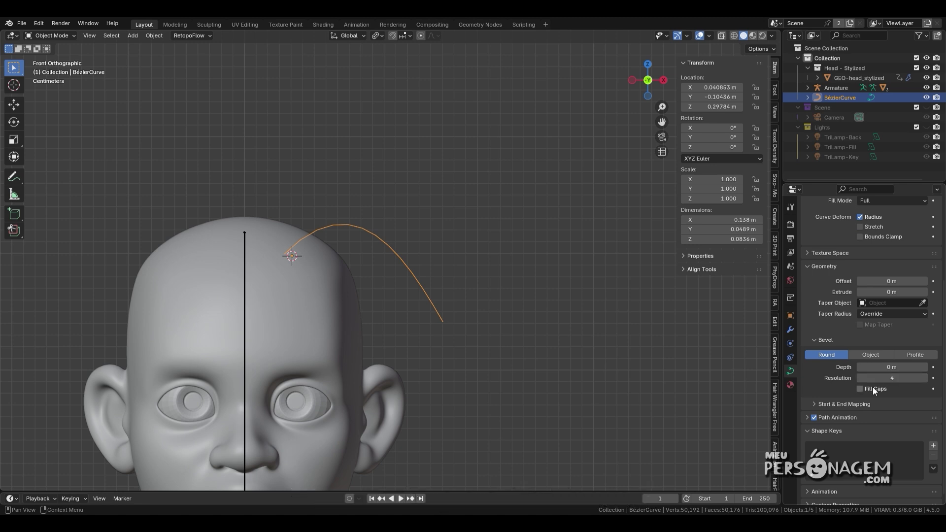
{"action": "mouse_move", "coordinate": [887, 360]}
{"action": "left_mouse_down"}
{"action": "mouse_move", "coordinate": [916, 360]}
{"action": "mouse_move", "coordinate": [891, 360]}
{"action": "left_mouse_up"}
Taper the strand's tip by shrinking the end control point's radius to about 0.19
{"action": "key", "text": "ctrl+Tab"}
{"action": "left_click_drag", "start_coordinate": [474, 307], "coordinate": [442, 337]}
{"action": "key", "text": "alt+s"}
{"action": "left_click", "coordinate": [459, 327]}
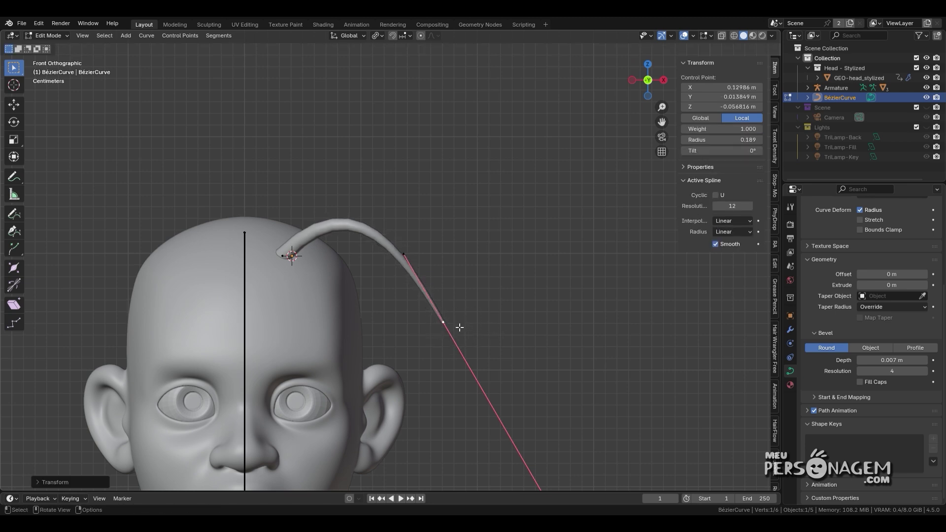
Subdivide the curve twice between its root and tip control points
{"action": "left_click", "coordinate": [291, 255], "text": "shift"}
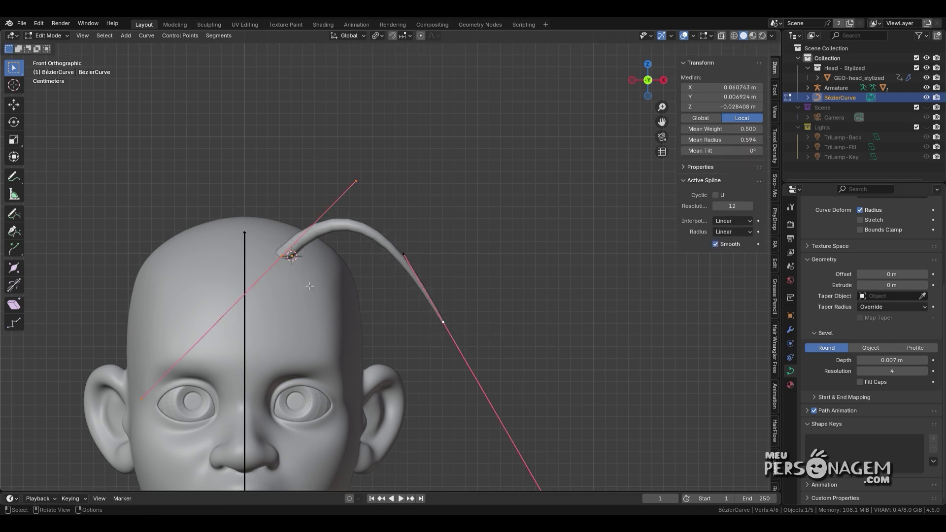
{"action": "right_click", "coordinate": [343, 268]}
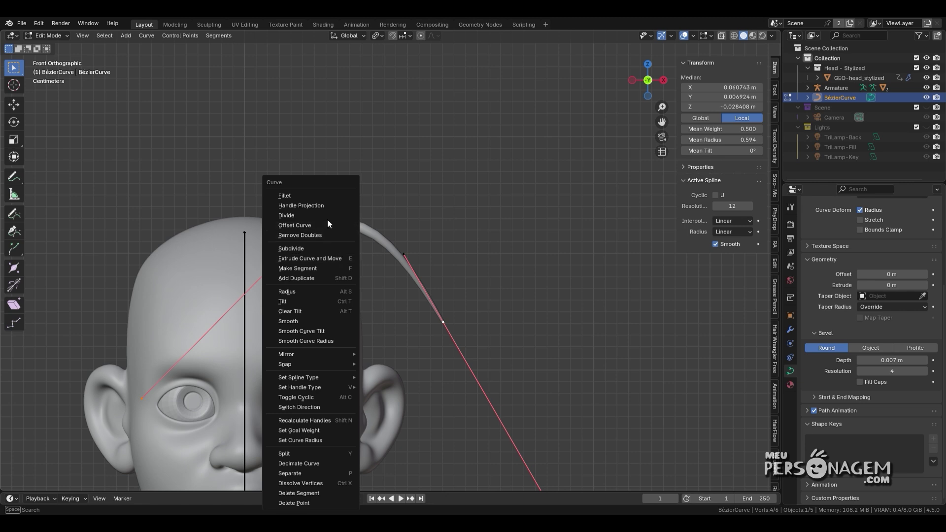
{"action": "left_click", "coordinate": [327, 246]}
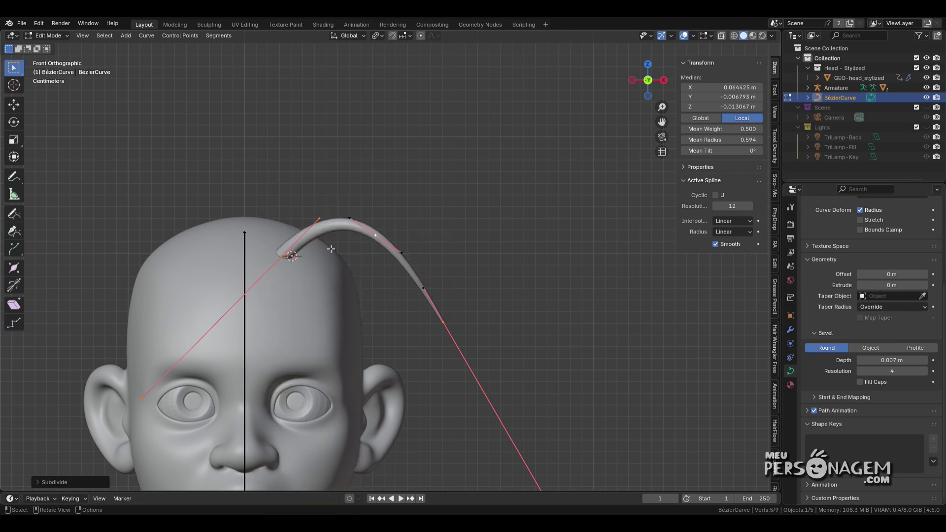
{"action": "left_click_drag", "start_coordinate": [273, 202], "coordinate": [473, 346]}
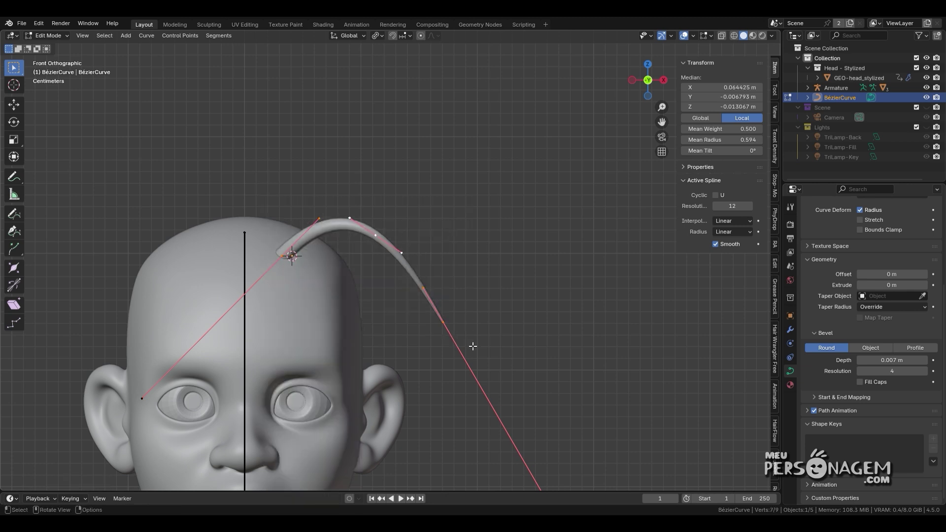
{"action": "right_click", "coordinate": [469, 342]}
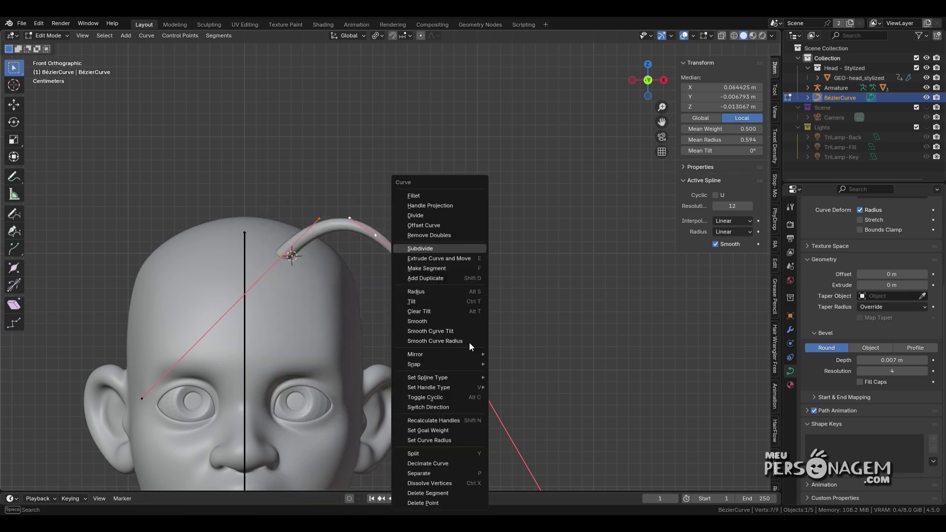
{"action": "left_click", "coordinate": [446, 251]}
Fatten the strand toward its root, giving the root control point a radius of about 1.08
{"action": "left_click", "coordinate": [336, 225]}
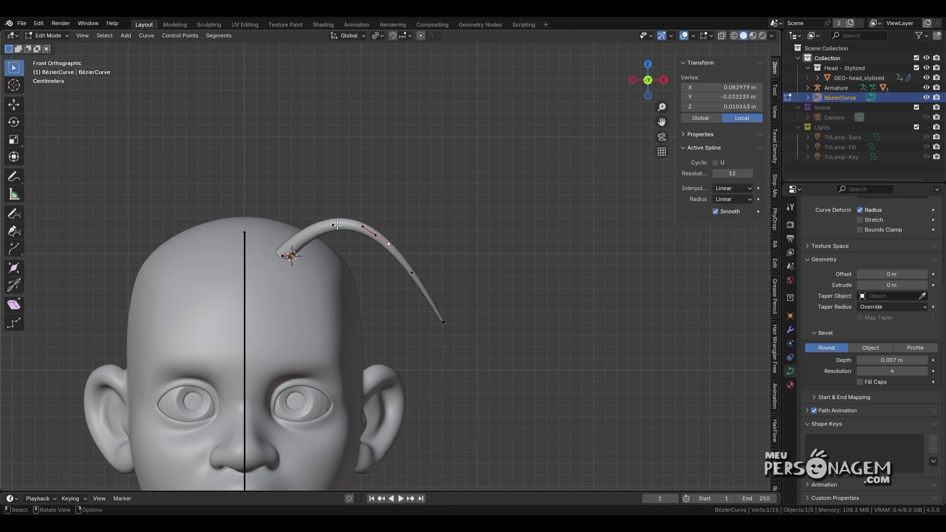
{"action": "left_click_drag", "start_coordinate": [270, 240], "coordinate": [296, 268]}
{"action": "key", "text": "alt+s"}
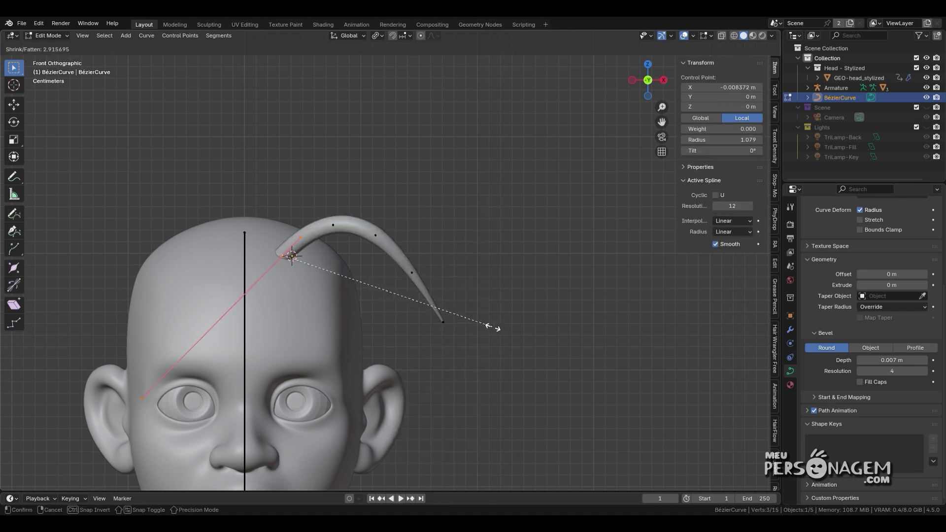
{"action": "left_click", "coordinate": [494, 329]}
Return to Object Mode and convert the strand curve to a mesh
{"action": "key", "text": "ctrl+Tab"}
{"action": "left_click", "coordinate": [385, 255]}
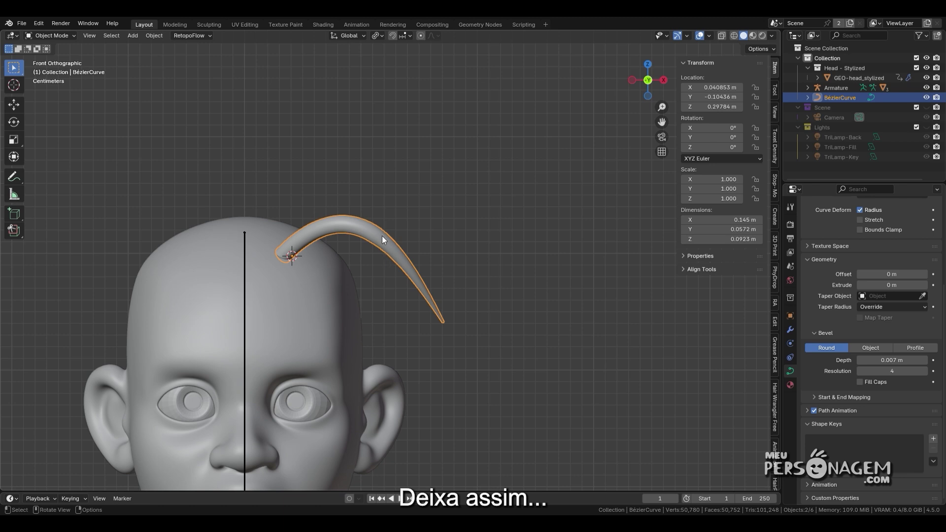
{"action": "right_click", "coordinate": [382, 235]}
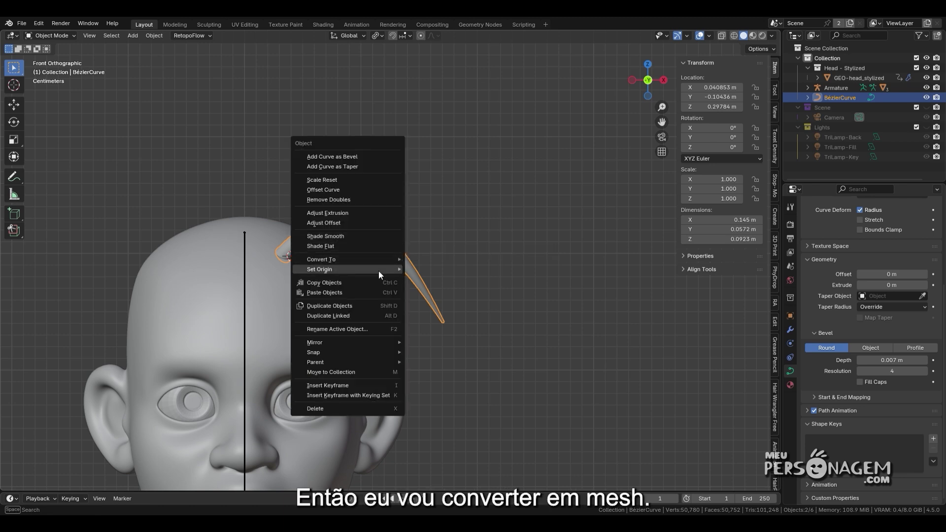
{"action": "mouse_move", "coordinate": [377, 260]}
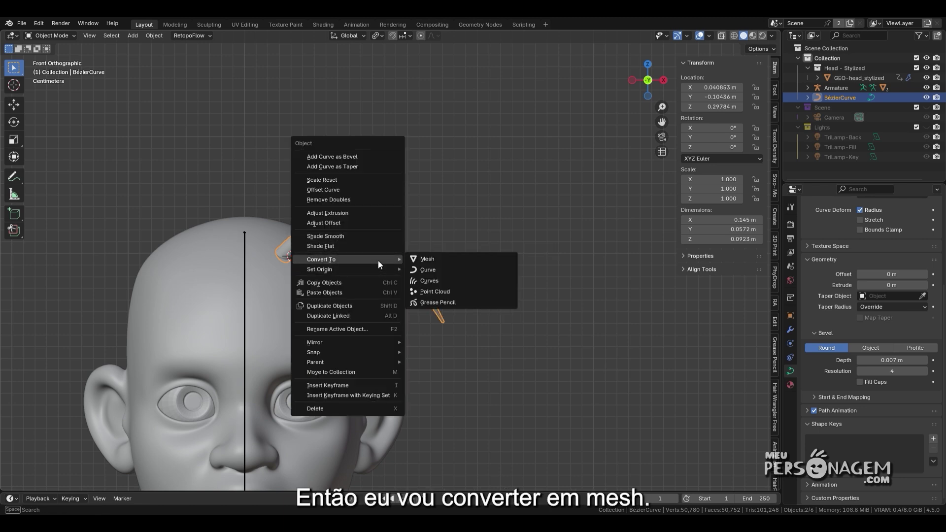
{"action": "left_click", "coordinate": [430, 259]}
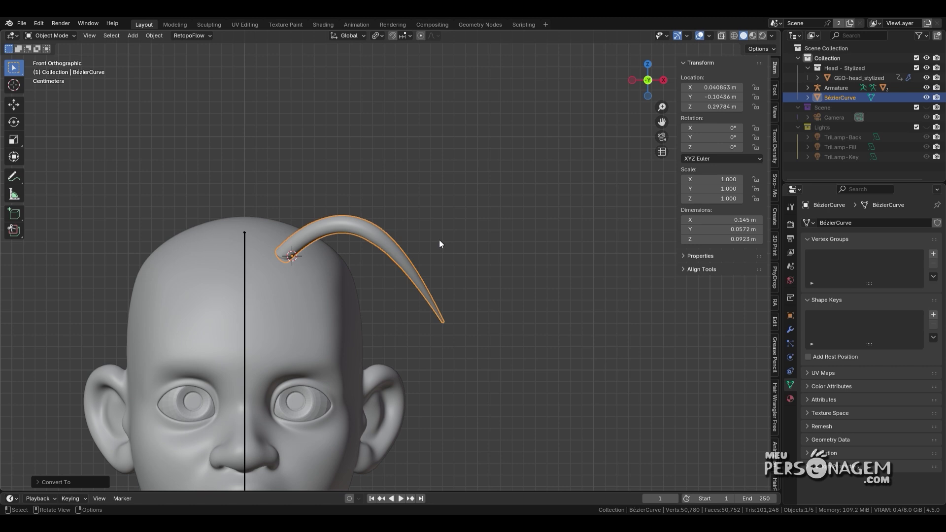
Examine the converted strand's mesh in Edit Mode, then view the deselected strand on the head from an angle
{"action": "key", "text": "ctrl+Tab"}
{"action": "left_click", "coordinate": [480, 237]}
{"action": "key", "text": "ctrl+Tab"}
{"action": "left_click", "coordinate": [379, 239]}
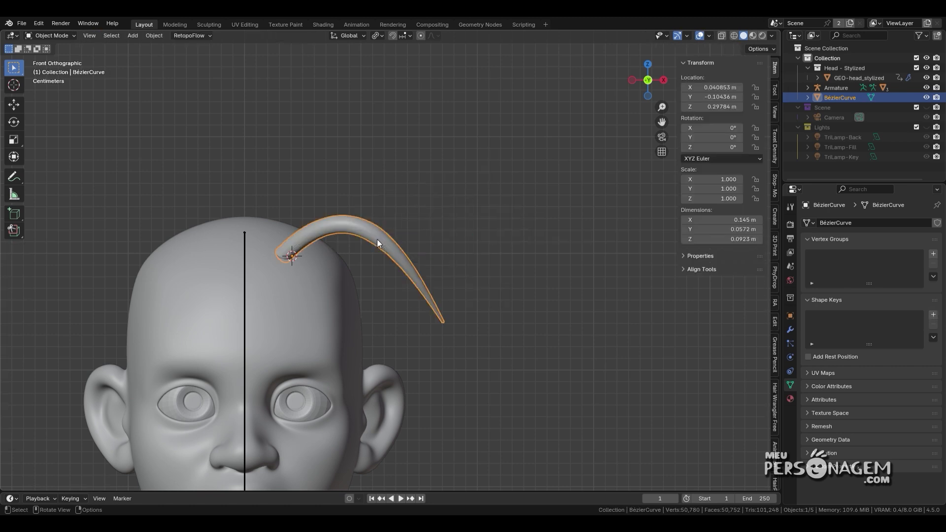
{"action": "middle_click_drag", "start_coordinate": [377, 238], "coordinate": [386, 208]}
{"action": "left_click", "coordinate": [386, 208]}
{"action": "scroll", "coordinate": [336, 232], "scroll_direction": "up", "scroll_amount": 4}
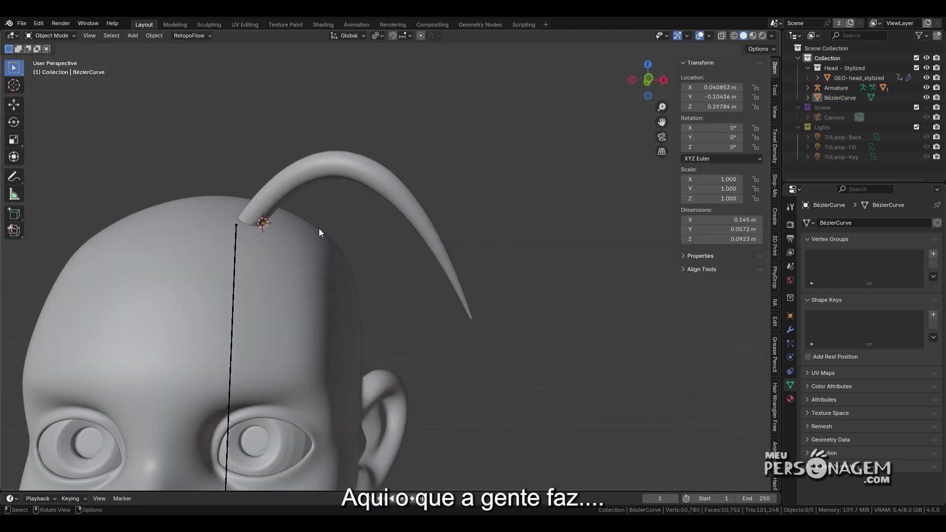
{"action": "scroll", "coordinate": [318, 229], "scroll_direction": "down", "scroll_amount": 2}
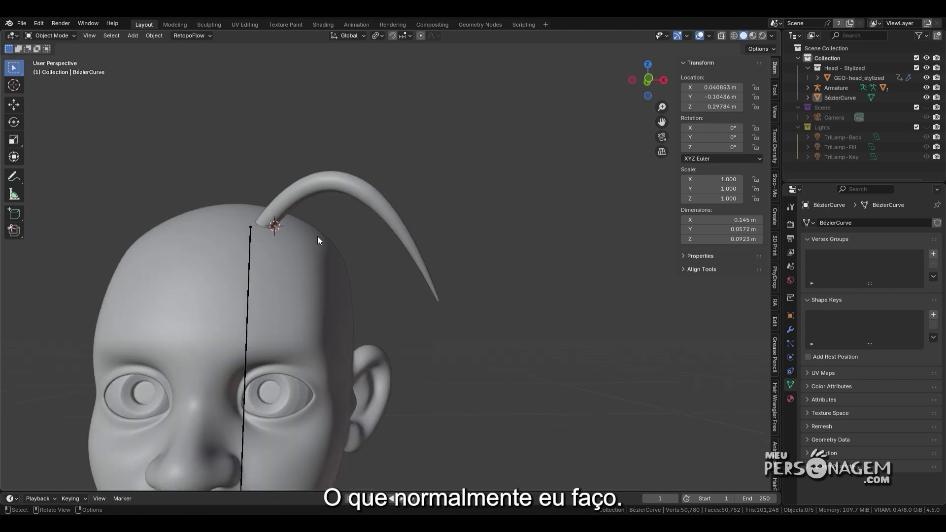
{"action": "middle_click_drag", "start_coordinate": [317, 235], "coordinate": [332, 238]}
Select the head armature, enter its Edit Mode in front view and add a bone at the strand's root
{"action": "left_click", "coordinate": [256, 265]}
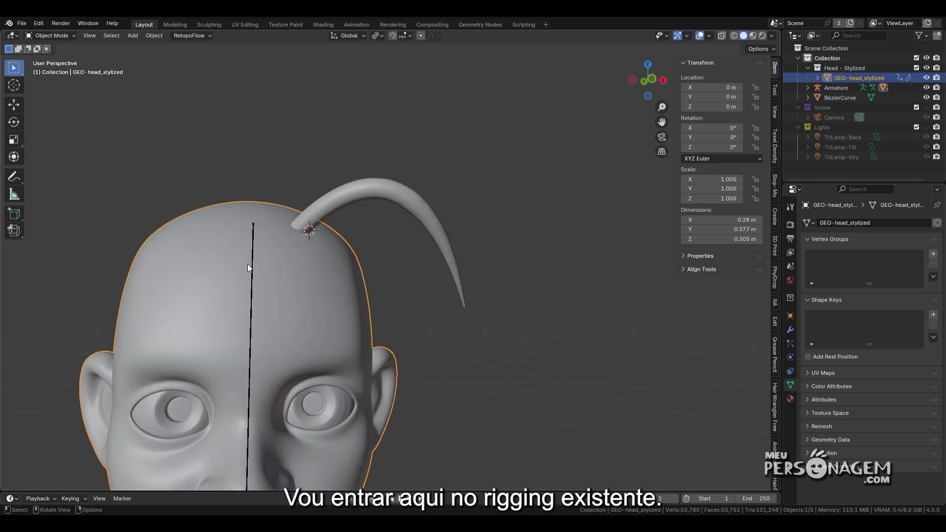
{"action": "left_click", "coordinate": [250, 264]}
{"action": "key", "text": "KP_1"}
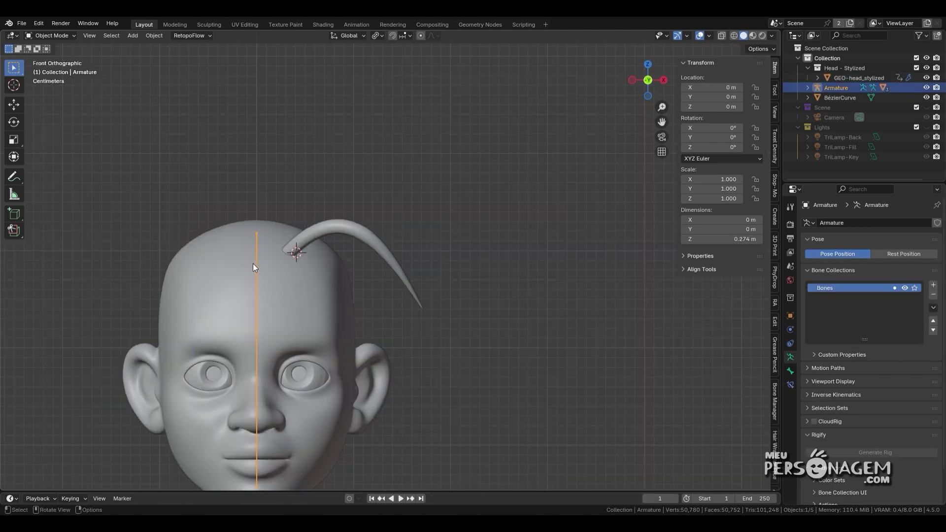
{"action": "scroll", "coordinate": [248, 271], "scroll_direction": "up", "scroll_amount": 3}
{"action": "key", "text": "ctrl+Tab"}
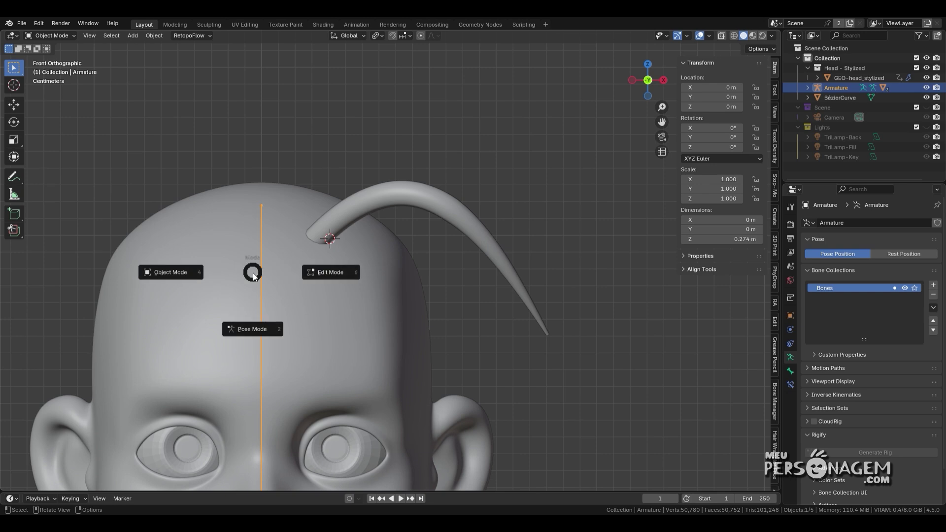
{"action": "left_click", "coordinate": [326, 279]}
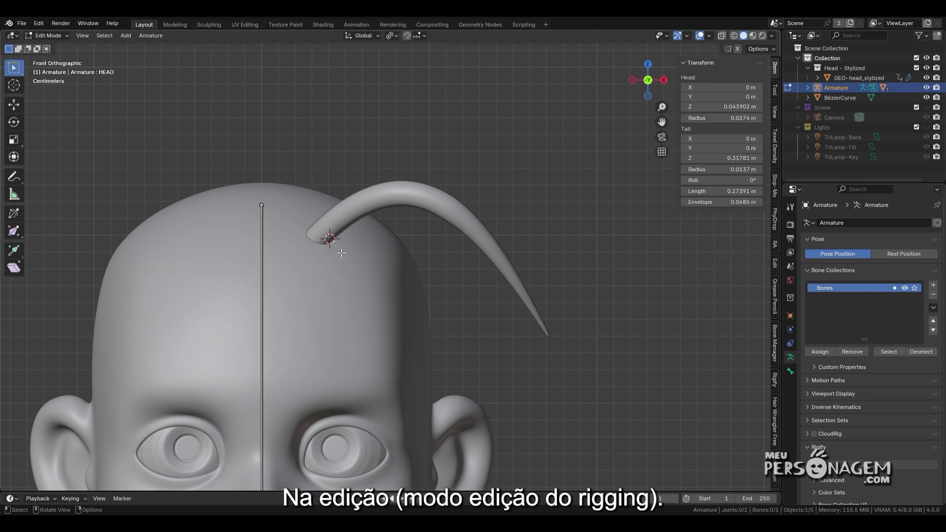
{"action": "key", "text": "shift+a"}
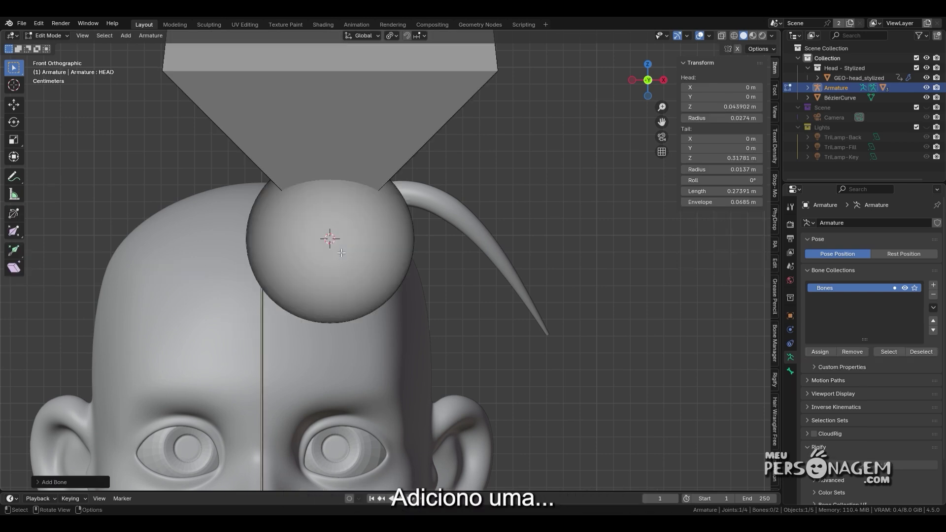
Scale the new bone down to fit the strand's root and place its tip along the strand, about 0.038 m from its head
{"action": "left_click", "coordinate": [365, 136]}
{"action": "key", "text": "s"}
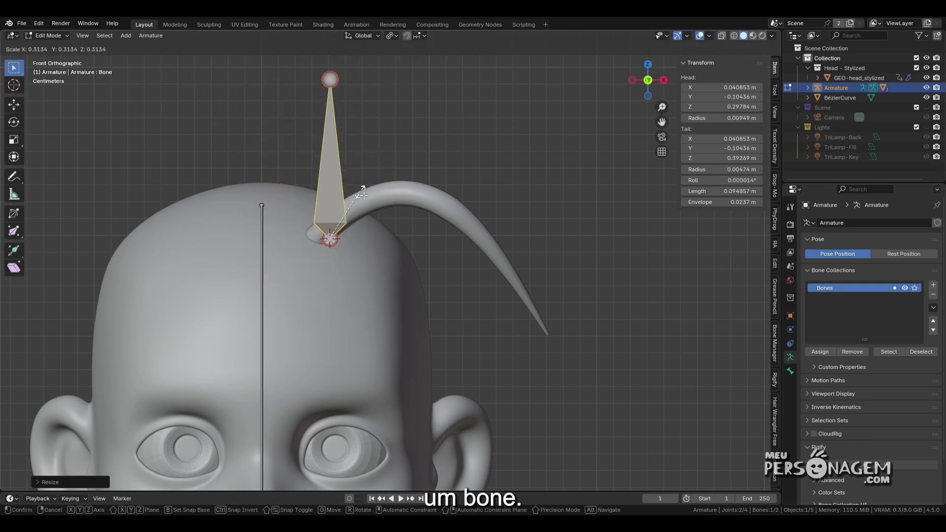
{"action": "left_click", "coordinate": [396, 170]}
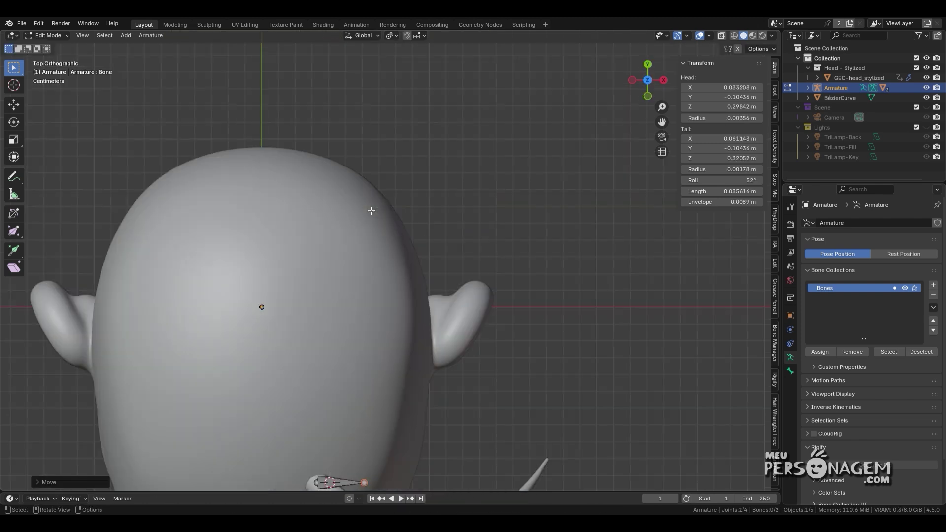
{"action": "middle_click_drag", "start_coordinate": [394, 188], "coordinate": [522, 243], "text": "shift"}
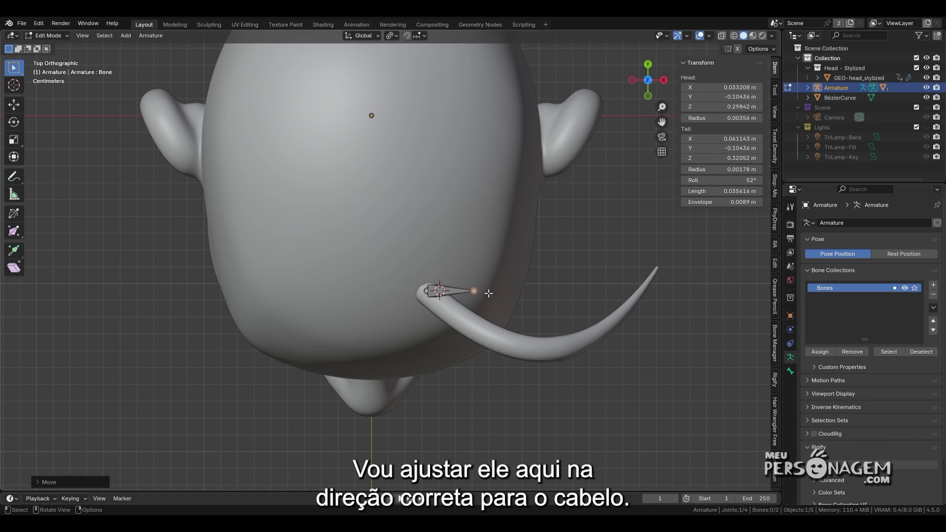
{"action": "key", "text": "g"}
{"action": "left_click", "coordinate": [482, 327]}
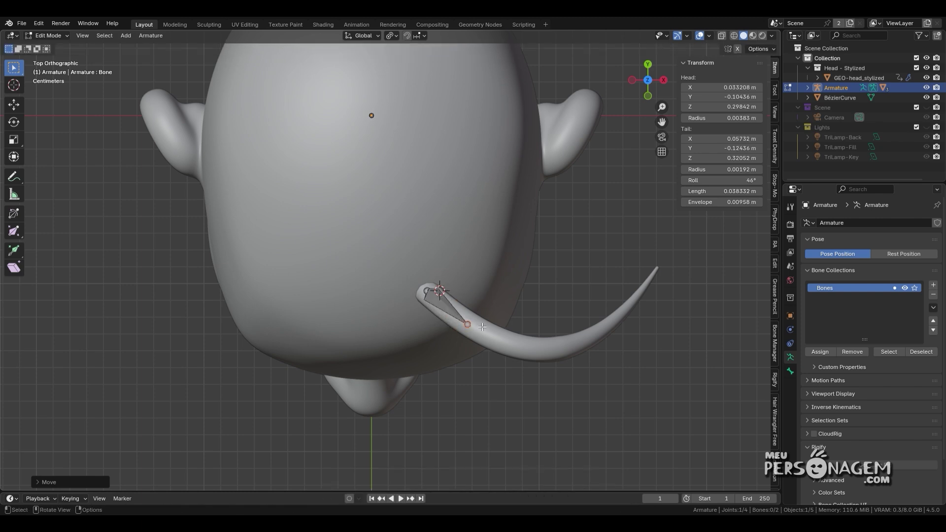
Refine the bone's head and tip inside the strand's root in front view, shortening the bone to about 0.033 m
{"action": "key", "text": "KP_1"}
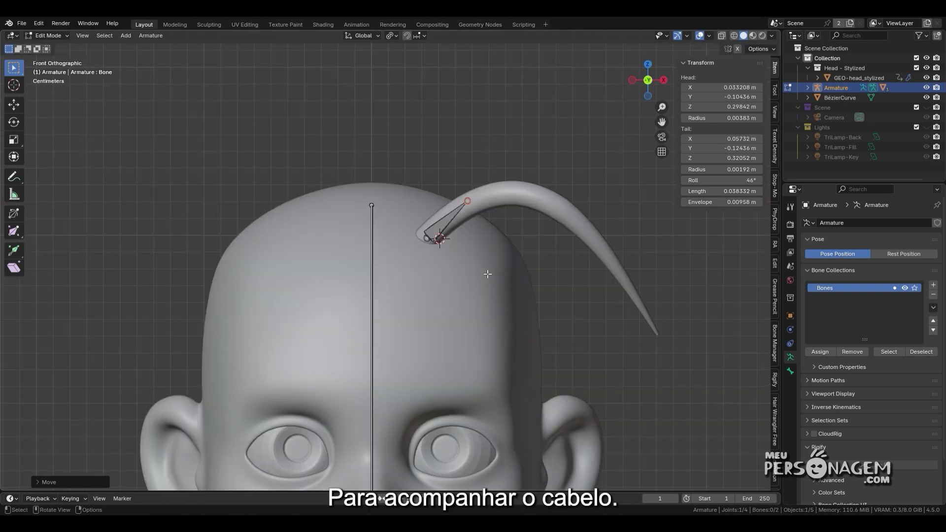
{"action": "left_click", "coordinate": [431, 238]}
{"action": "key", "text": "KP_7"}
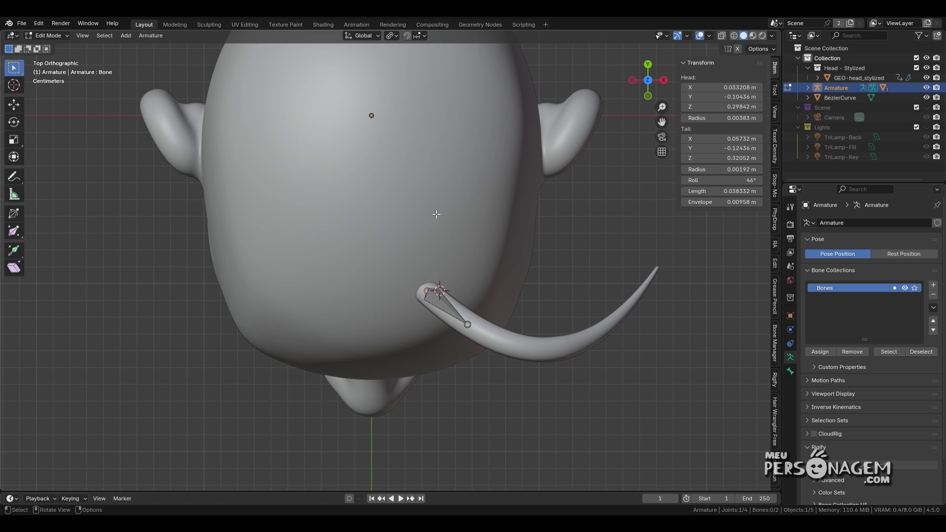
{"action": "key", "text": "KP_1"}
{"action": "key", "text": "g"}
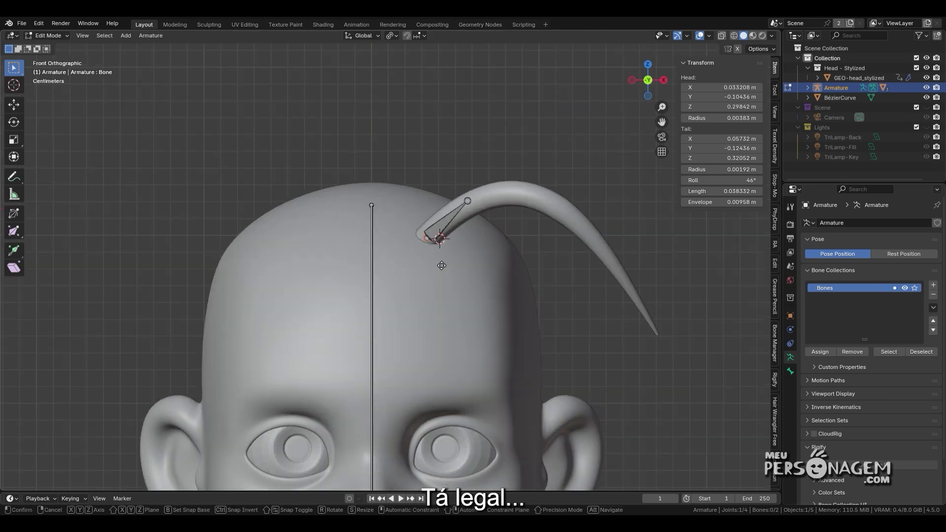
{"action": "left_click", "coordinate": [437, 262]}
{"action": "left_click", "coordinate": [473, 207]}
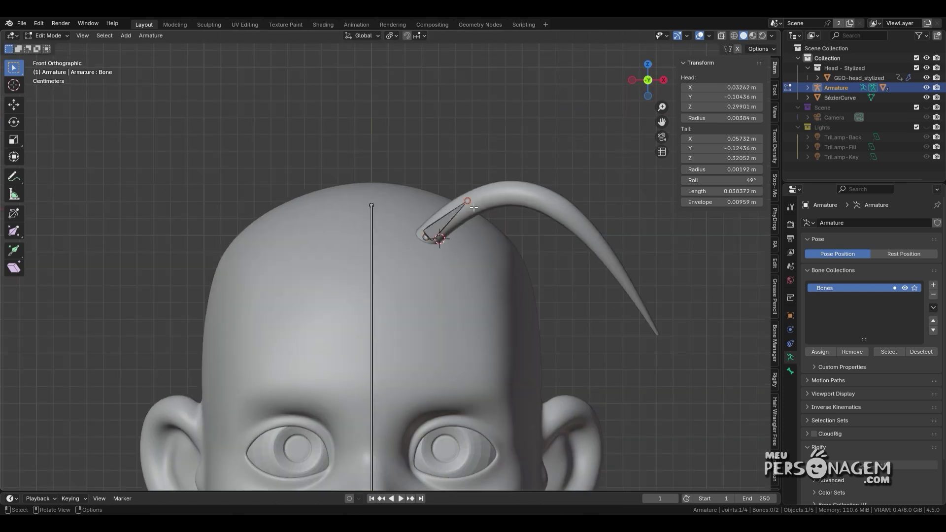
{"action": "key", "text": "g"}
{"action": "left_click", "coordinate": [463, 212]}
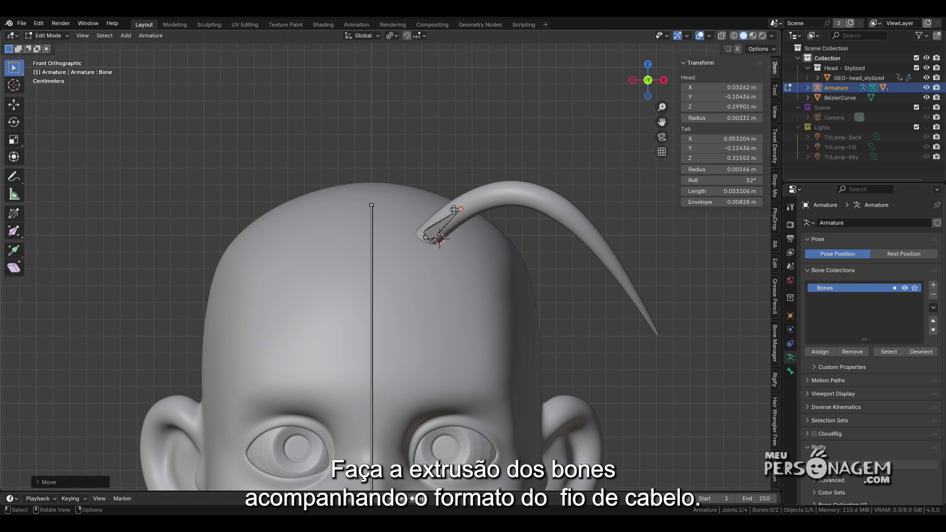
Extrude four connected bones from the first bone's tip, following the strand's curve to its end in front view
{"action": "key", "text": "e"}
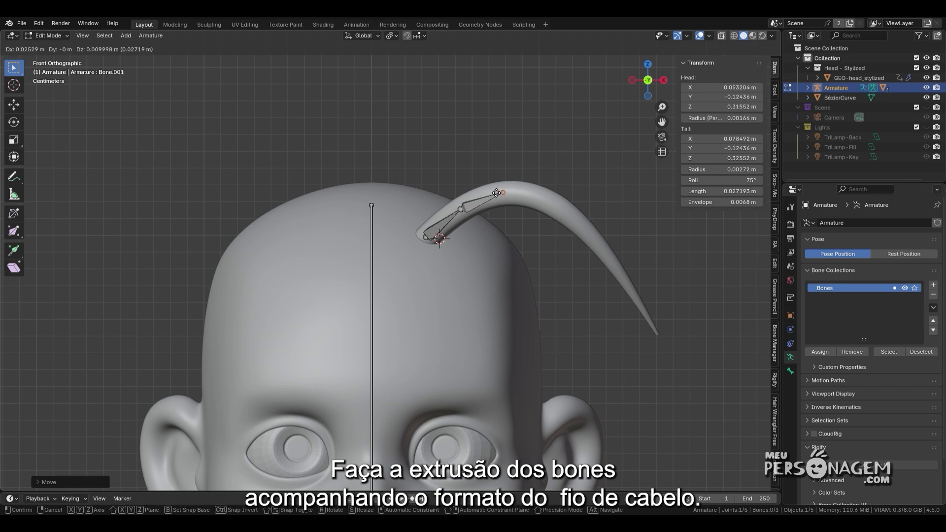
{"action": "left_click", "coordinate": [496, 193]}
{"action": "key", "text": "e"}
{"action": "left_click", "coordinate": [551, 204]}
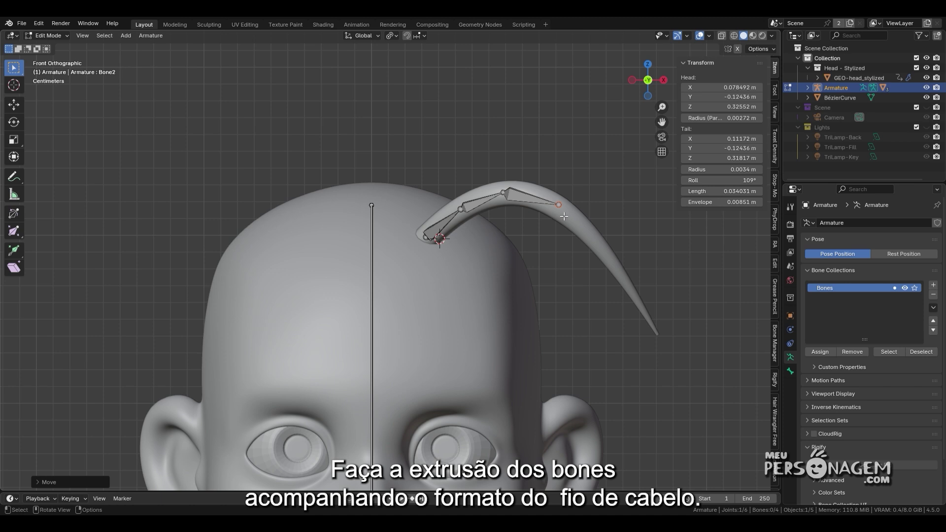
{"action": "key", "text": "e"}
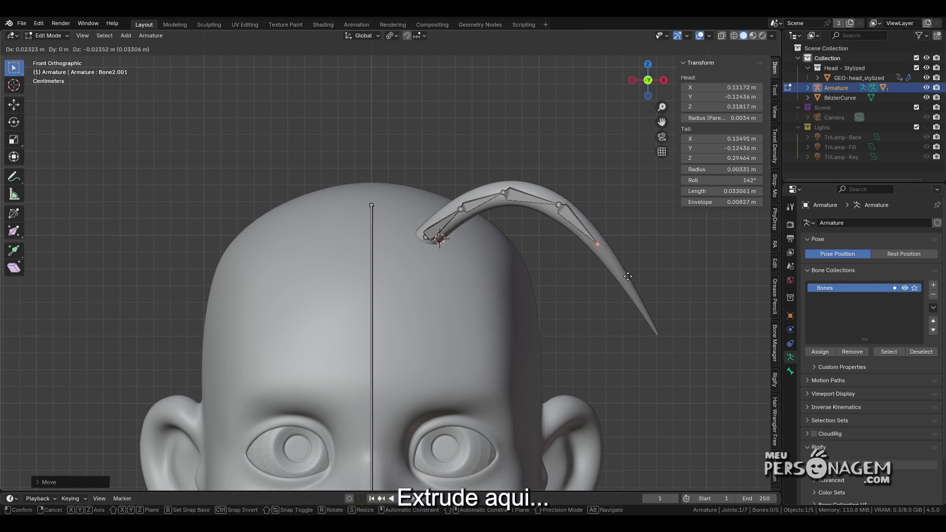
{"action": "left_click", "coordinate": [627, 275]}
{"action": "key", "text": "e"}
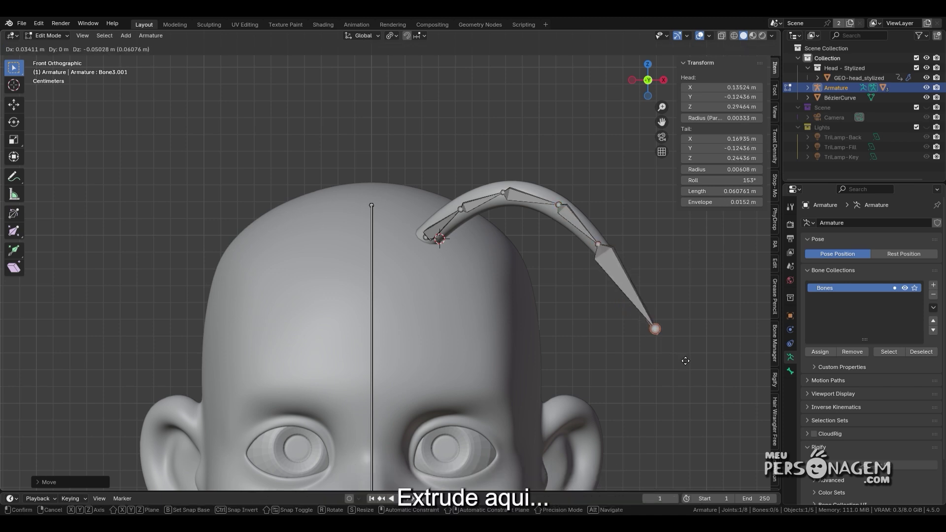
{"action": "left_click", "coordinate": [685, 361]}
Move the middle joints and end tip of the bone chain onto the strand's curve in top view
{"action": "key", "text": "KP_7"}
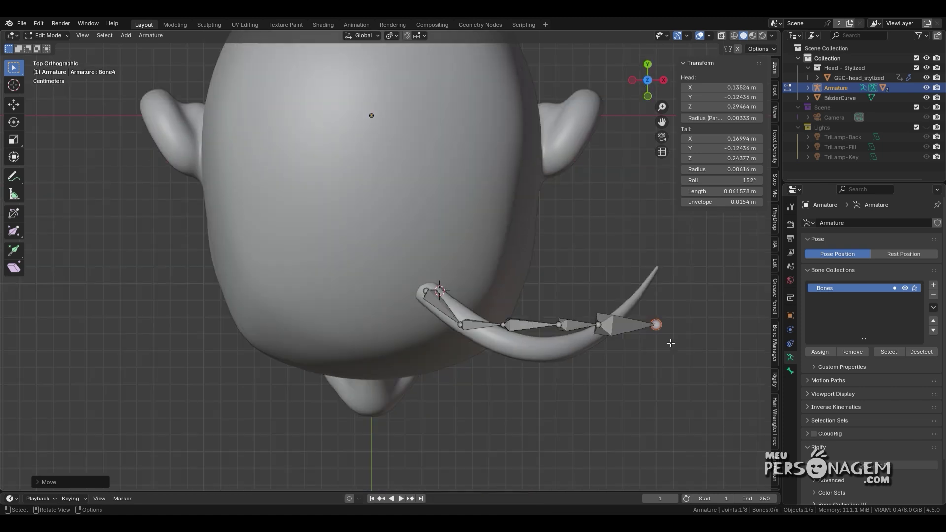
{"action": "left_click", "coordinate": [499, 326]}
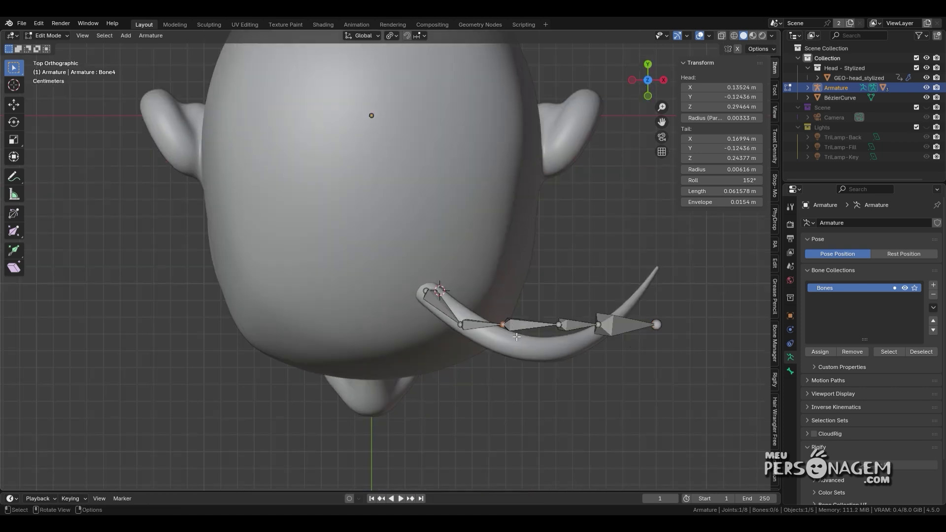
{"action": "key", "text": "g"}
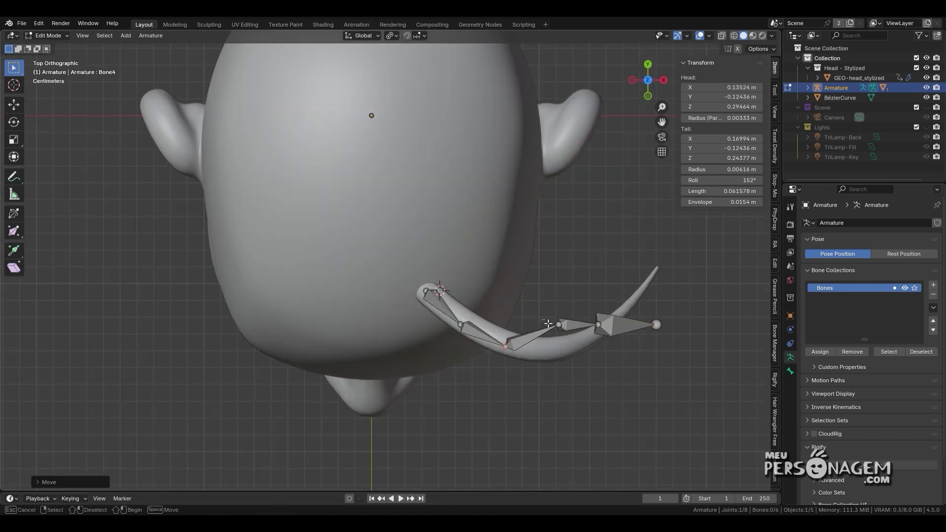
{"action": "left_click", "coordinate": [575, 361]}
{"action": "left_click", "coordinate": [597, 325]}
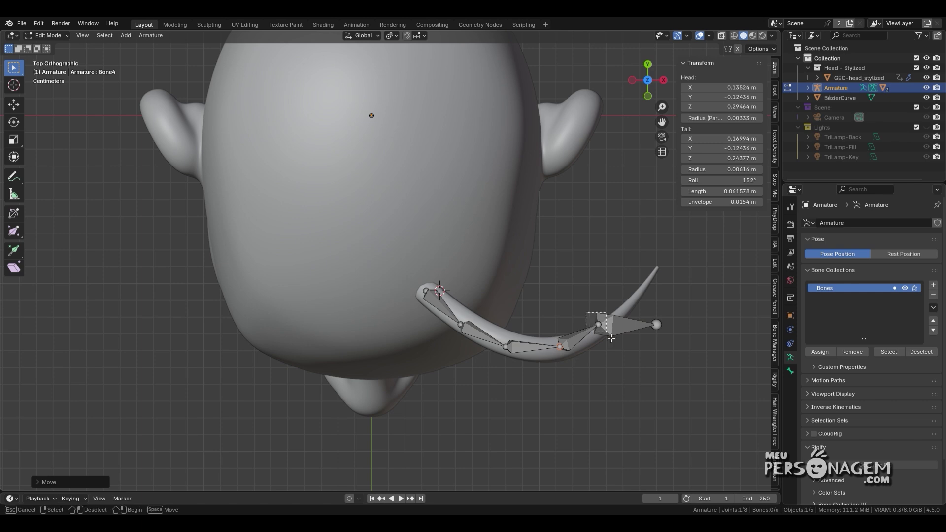
{"action": "key", "text": "g"}
{"action": "left_click", "coordinate": [616, 349]}
{"action": "left_click", "coordinate": [655, 323]}
{"action": "key", "text": "g"}
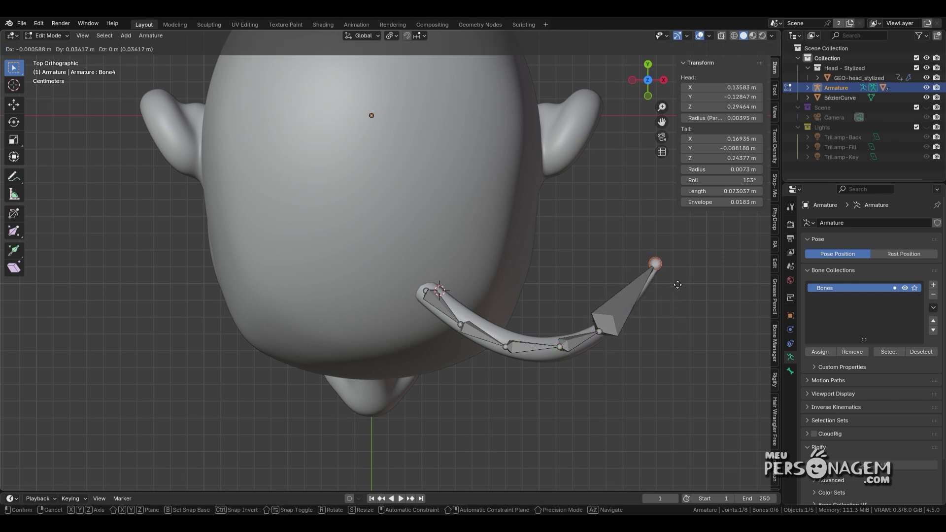
{"action": "left_click", "coordinate": [679, 291]}
{"action": "key", "text": "KP_1"}
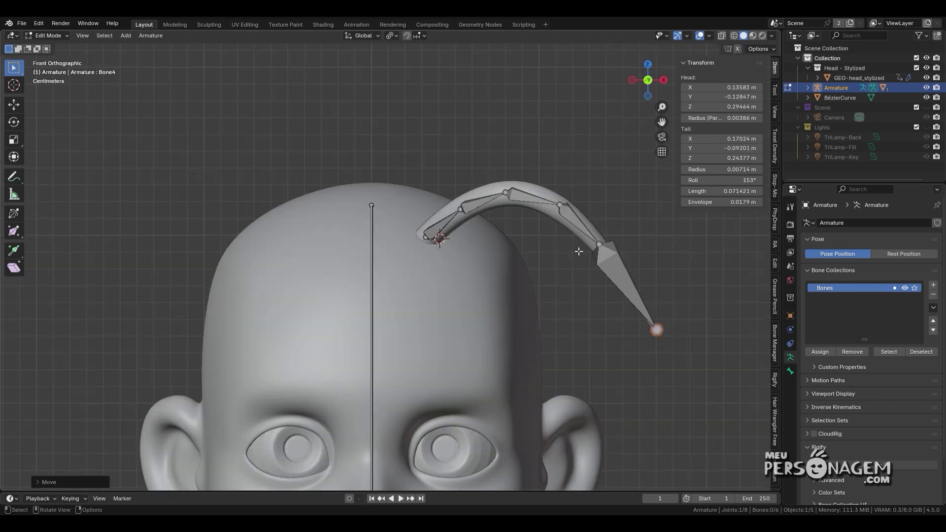
{"action": "key", "text": "KP_7"}
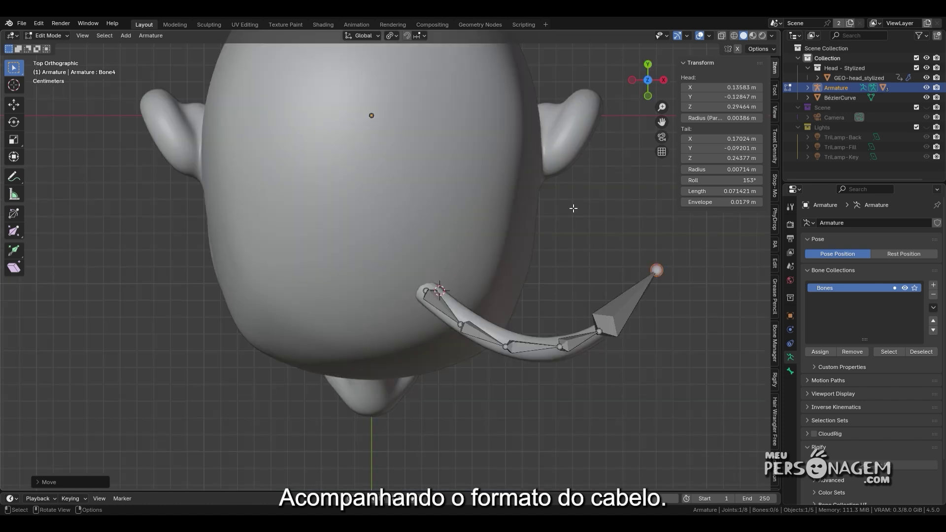
Delete the bone at the strand's root from the chain
{"action": "left_click", "coordinate": [561, 349]}
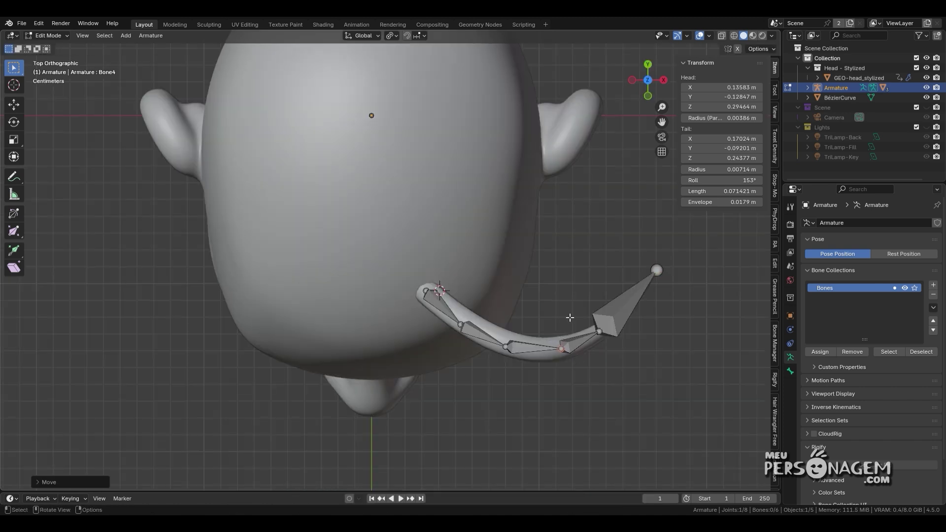
{"action": "left_click", "coordinate": [476, 340]}
{"action": "key", "text": "w"}
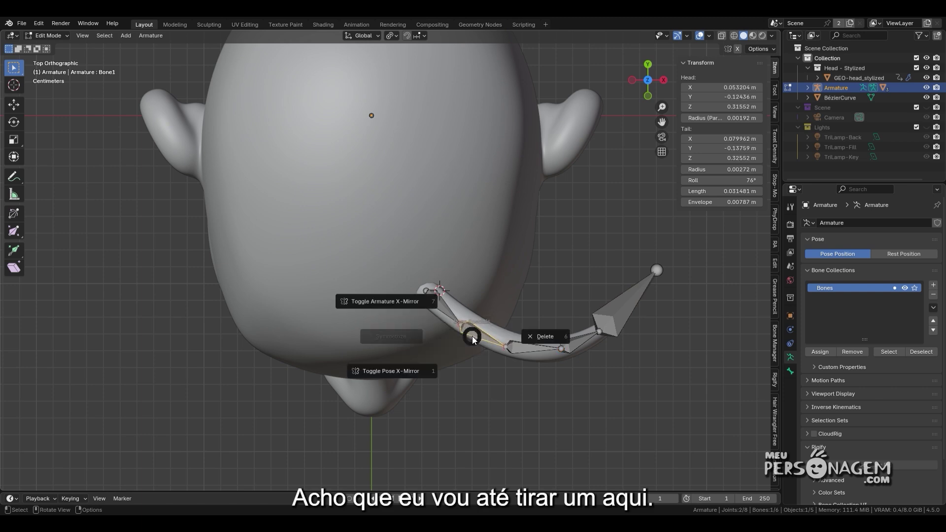
{"action": "right_click", "coordinate": [485, 333]}
{"action": "key", "text": "w"}
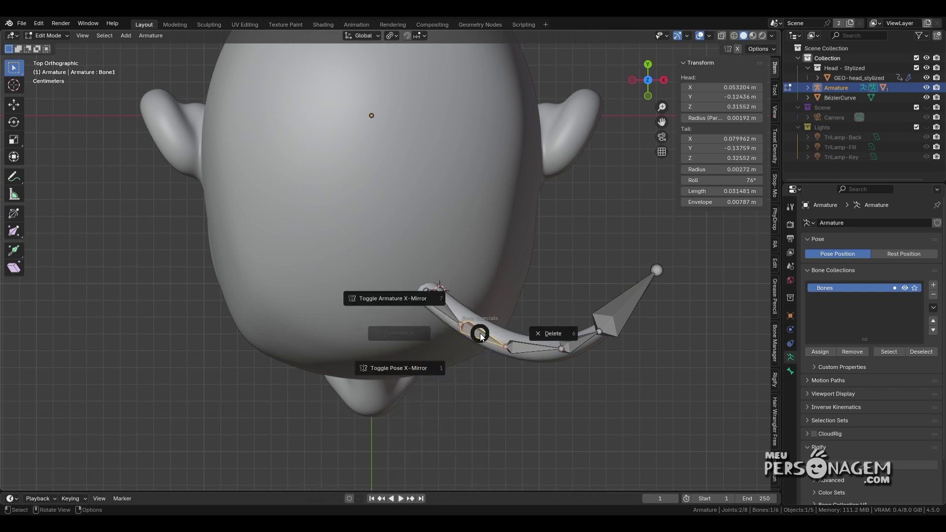
{"action": "middle_click_drag", "start_coordinate": [481, 335], "coordinate": [449, 309]}
{"action": "key", "text": "w"}
{"action": "left_click", "coordinate": [517, 312]}
Move the head of the chain's remaining first bone toward the strand's root and shift its tip joint to shorten the bone
{"action": "key", "text": "g"}
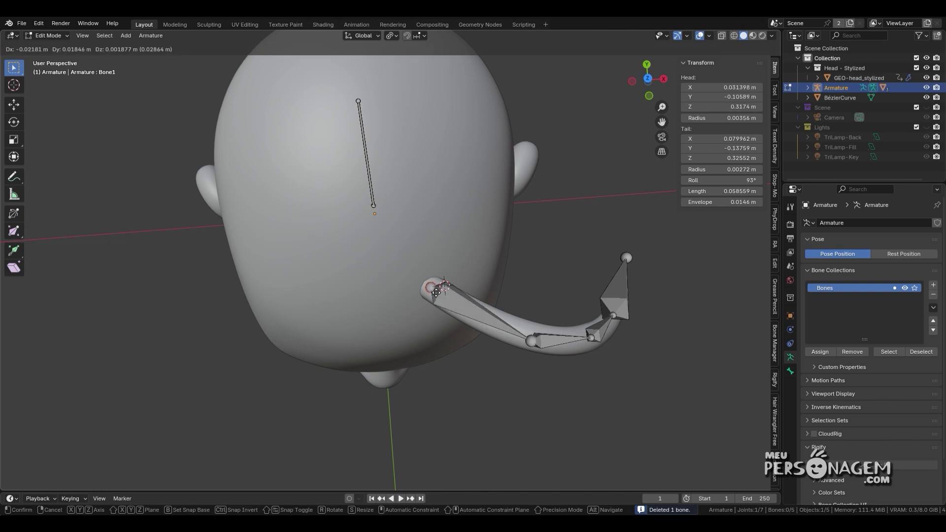
{"action": "left_click", "coordinate": [435, 292]}
{"action": "left_click", "coordinate": [531, 340], "text": "shift"}
{"action": "key", "text": "g"}
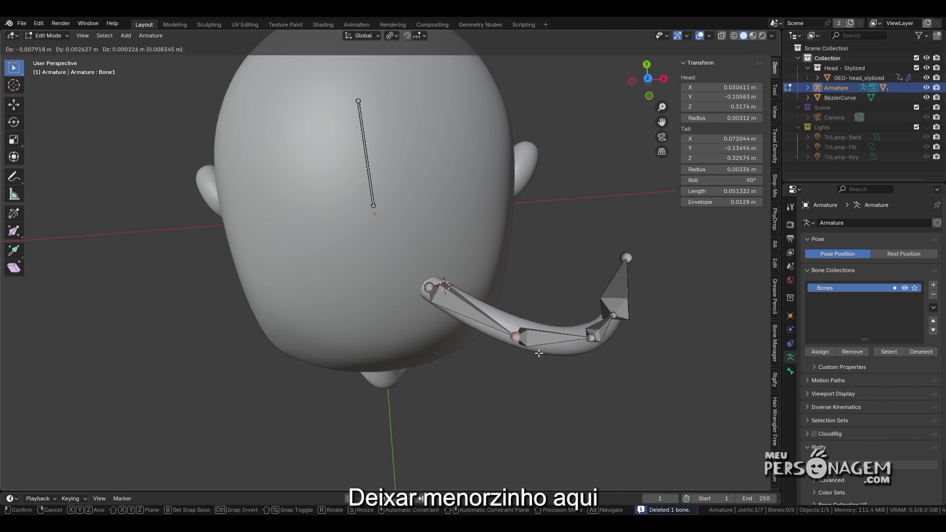
{"action": "left_click", "coordinate": [539, 353]}
Lower the first bone's head into the strand's root in front view and return to Object Mode
{"action": "middle_click_drag", "start_coordinate": [538, 353], "coordinate": [547, 288]}
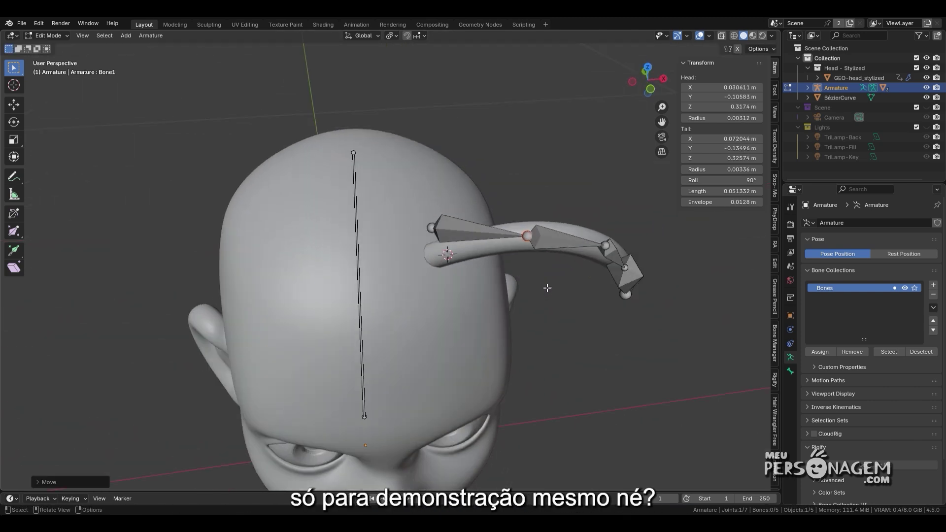
{"action": "key", "text": "KP_1"}
{"action": "left_click", "coordinate": [424, 205]}
{"action": "key", "text": "g"}
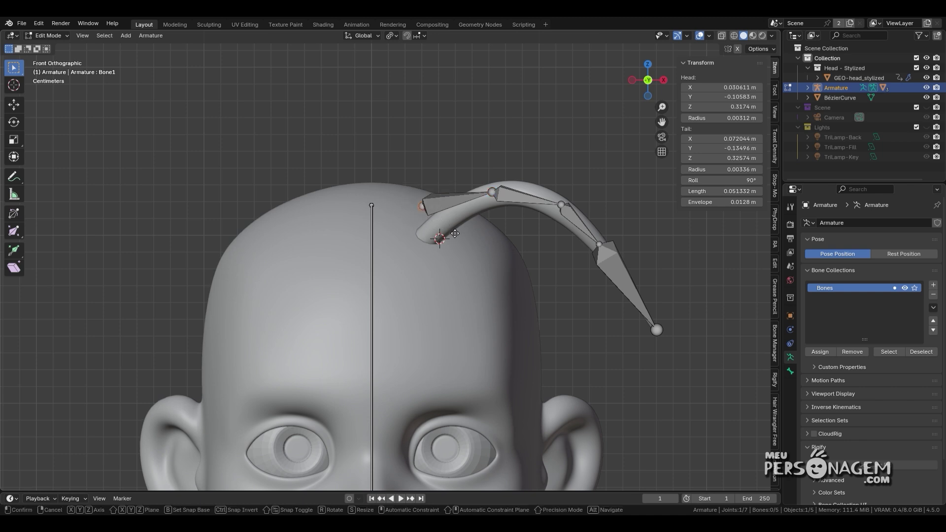
{"action": "left_click", "coordinate": [458, 256]}
{"action": "mouse_move", "coordinate": [458, 256]}
{"action": "middle_mouse_down"}
{"action": "mouse_move", "coordinate": [507, 325]}
{"action": "mouse_move", "coordinate": [451, 245]}
{"action": "middle_mouse_up"}
{"action": "key", "text": "ctrl+Tab"}
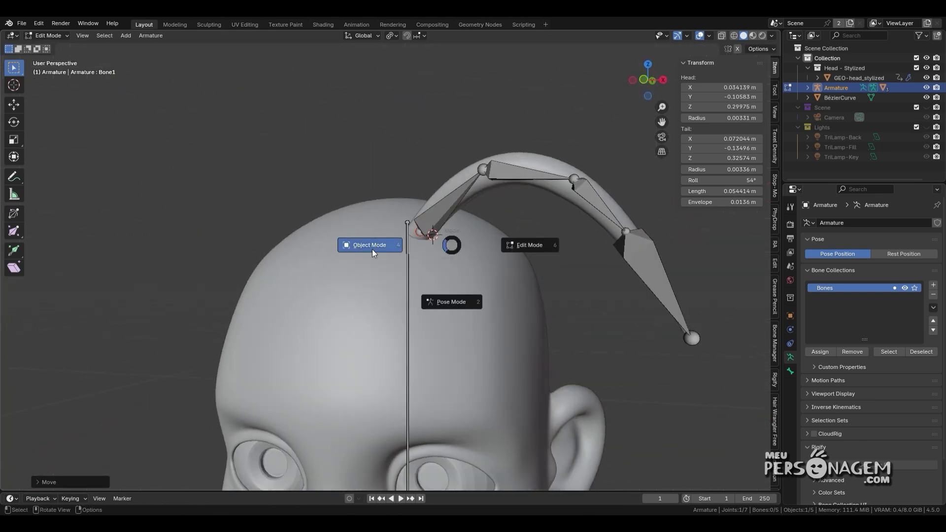
{"action": "left_click", "coordinate": [371, 249]}
Select the strand mesh and the armature, and parent the strand to the armature with automatic weights
{"action": "mouse_move", "coordinate": [371, 249]}
{"action": "middle_mouse_down"}
{"action": "mouse_move", "coordinate": [361, 231]}
{"action": "mouse_move", "coordinate": [386, 243]}
{"action": "middle_mouse_up"}
{"action": "left_click", "coordinate": [364, 174]}
{"action": "middle_click_drag", "start_coordinate": [364, 173], "coordinate": [495, 194]}
{"action": "left_click", "coordinate": [493, 234]}
{"action": "scroll", "coordinate": [480, 194], "scroll_direction": "up", "scroll_amount": 3}
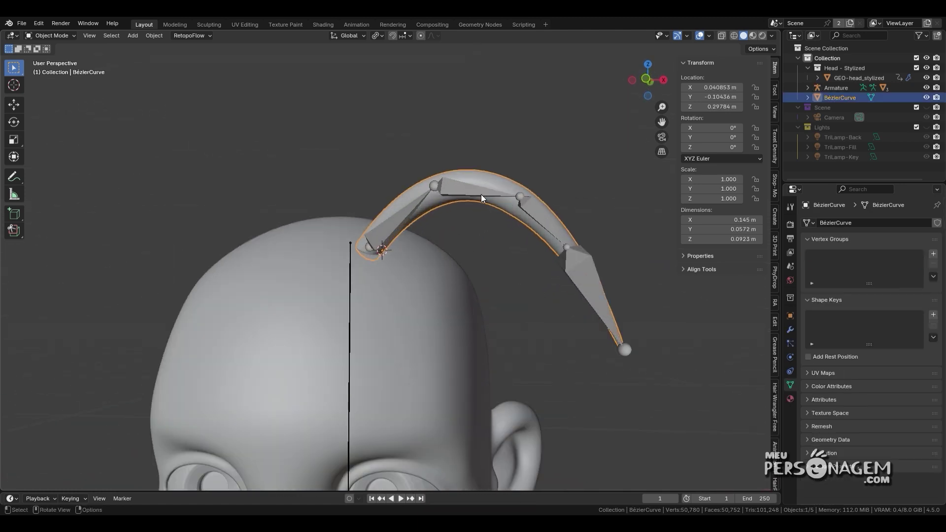
{"action": "left_click", "coordinate": [480, 194], "text": "shift"}
{"action": "key", "text": "ctrl+Tab"}
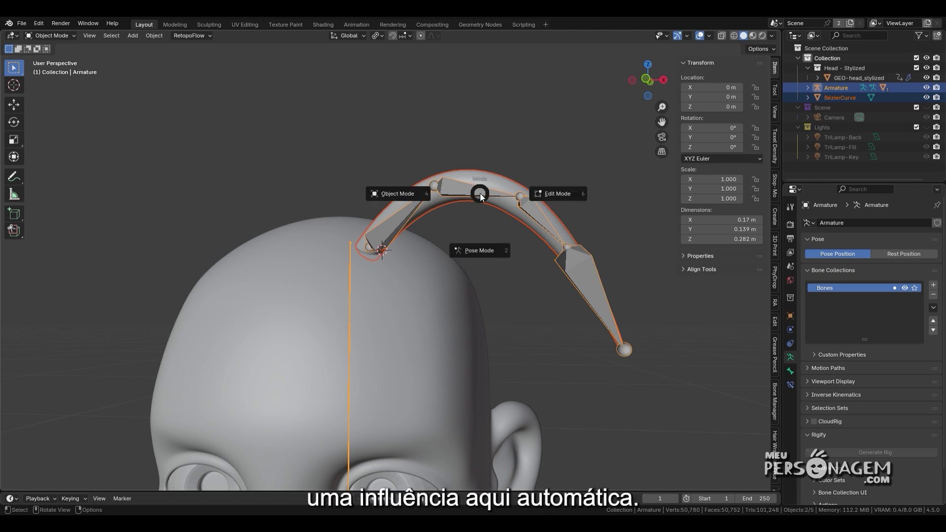
{"action": "key", "text": "ctrl+p"}
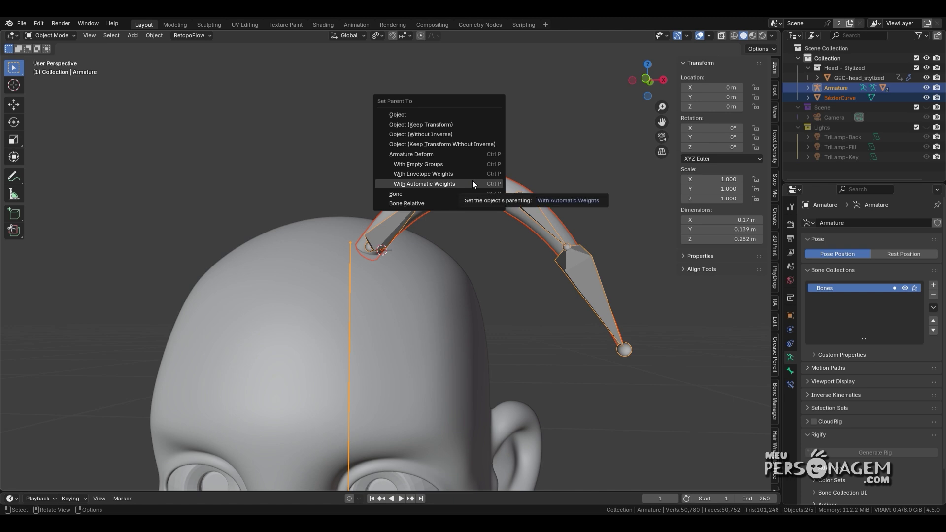
{"action": "left_click", "coordinate": [474, 183]}
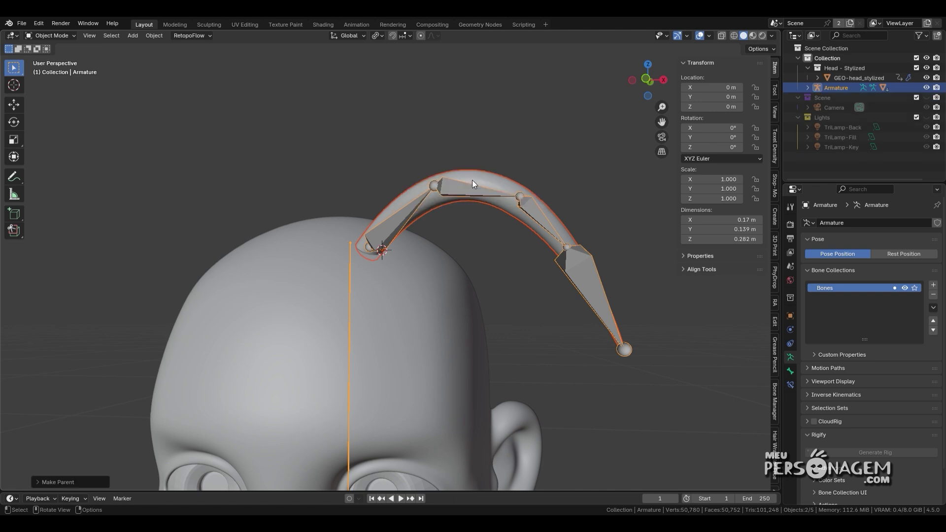
Enter Weight Paint mode on the strand and inspect the automatic weights of Bone3 and Bone2
{"action": "left_click", "coordinate": [454, 187], "text": "shift"}
{"action": "key", "text": "ctrl+Tab"}
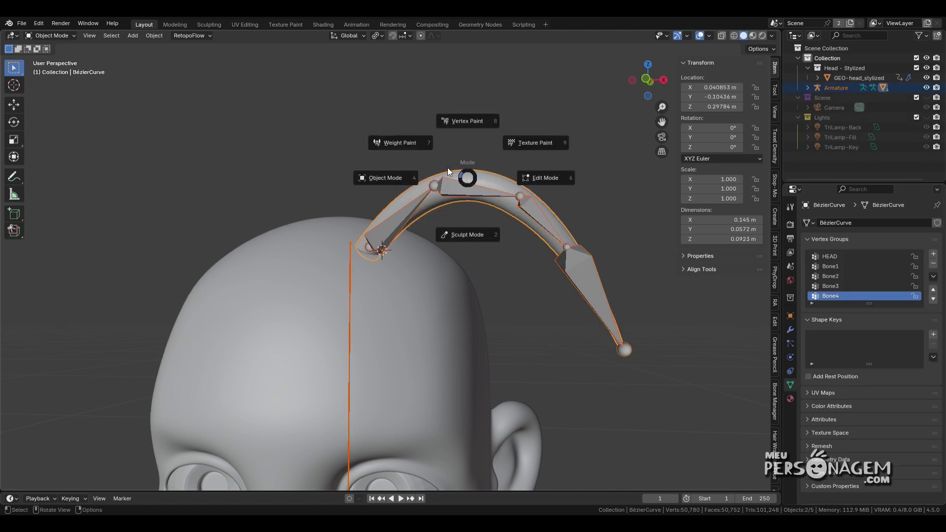
{"action": "left_click", "coordinate": [405, 140]}
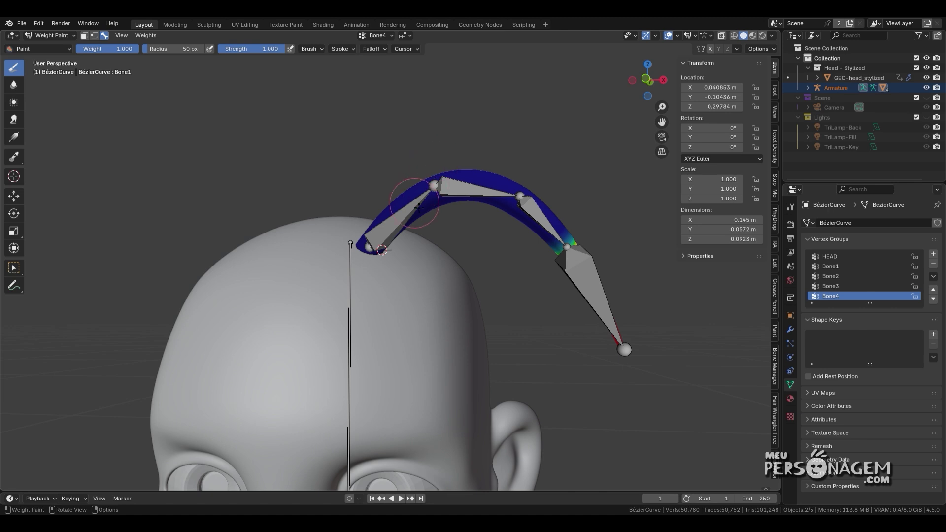
{"action": "left_click", "coordinate": [540, 216], "text": "ctrl"}
{"action": "left_click", "coordinate": [492, 198], "text": "ctrl"}
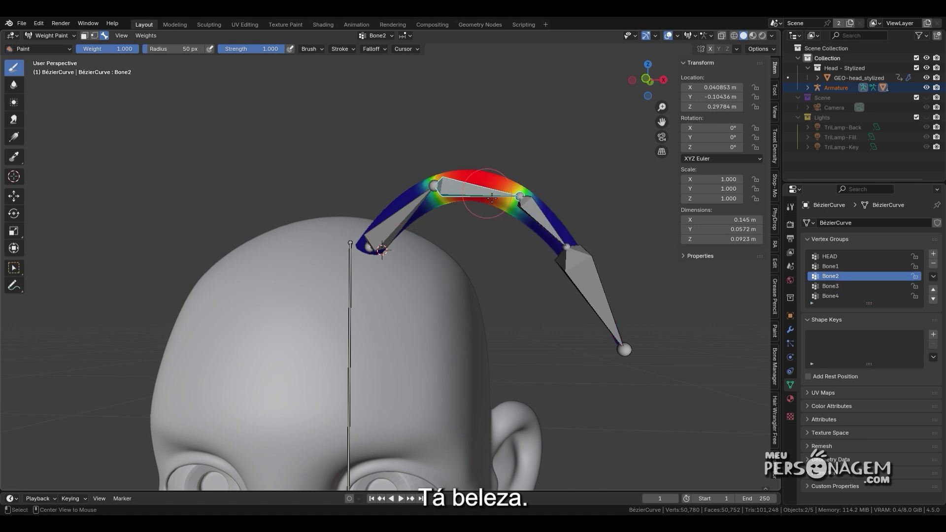
Apply Smooth to the strand's vertex weights for Bone1 and Bone2
{"action": "left_click", "coordinate": [417, 212], "text": "ctrl"}
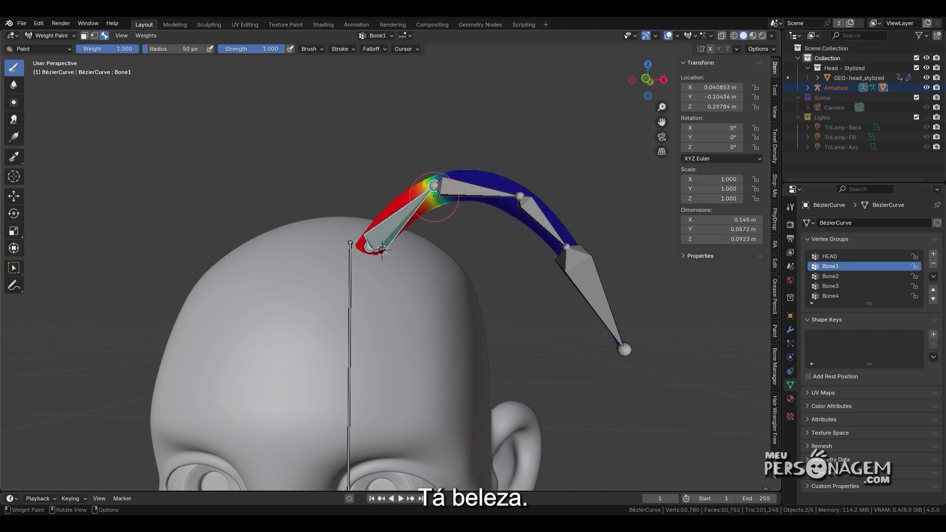
{"action": "left_click", "coordinate": [156, 35]}
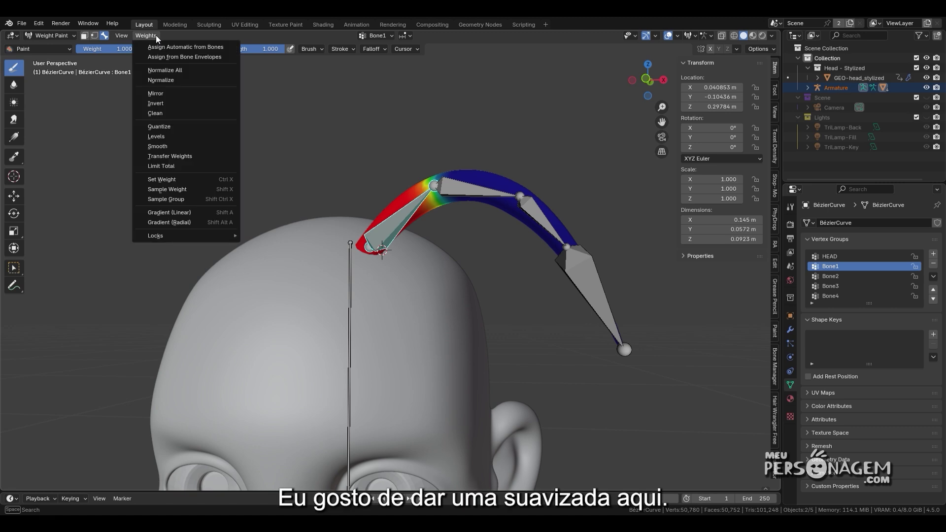
{"action": "left_click", "coordinate": [163, 147]}
{"action": "left_click", "coordinate": [161, 146]}
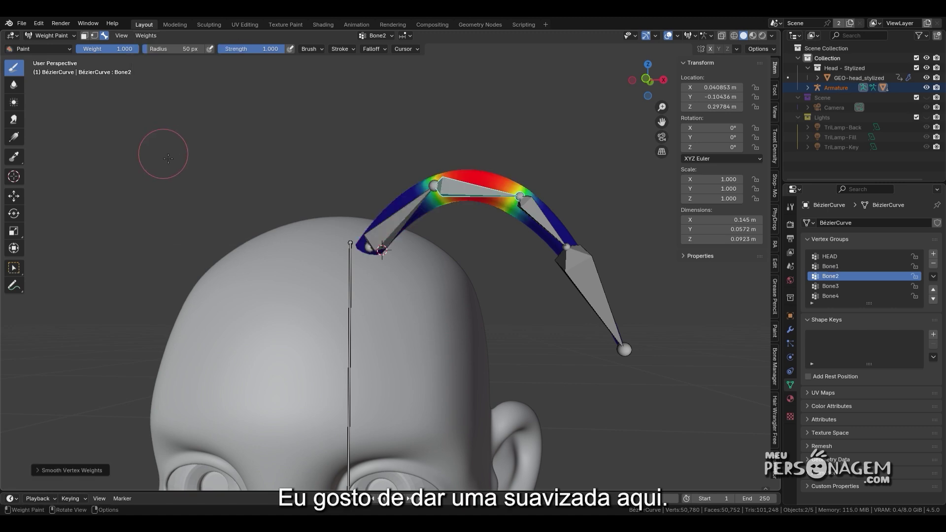
Soften Bone2's weights along the strand with the Blur brush at a radius of 117 px
{"action": "left_click", "coordinate": [10, 88]}
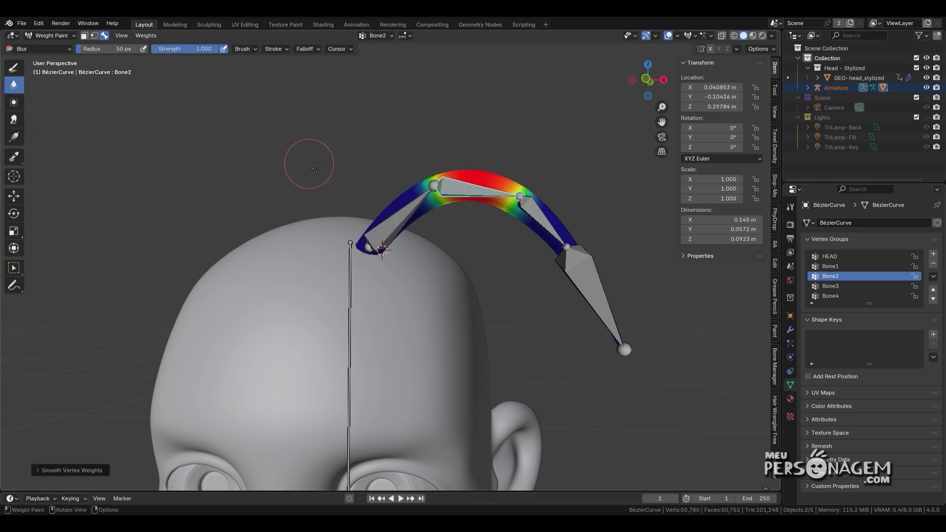
{"action": "key", "text": "f"}
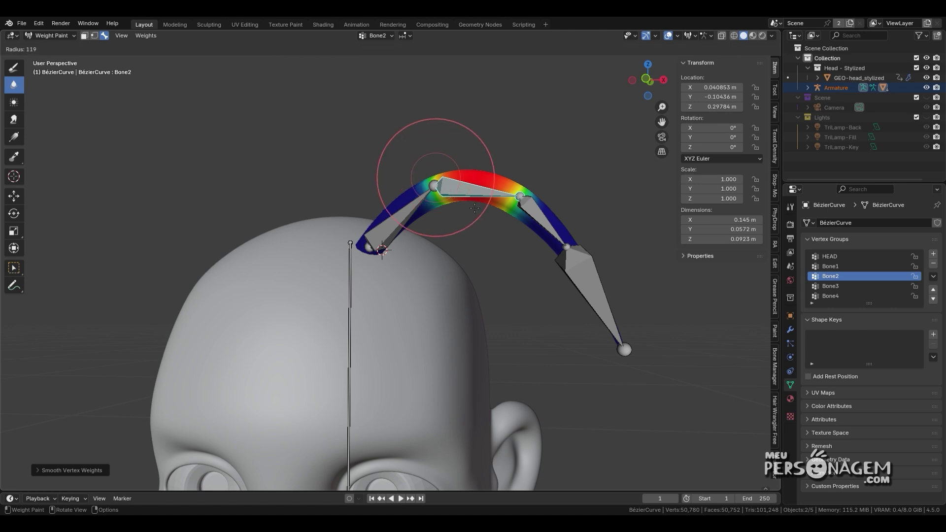
{"action": "left_click", "coordinate": [477, 178]}
{"action": "mouse_move", "coordinate": [459, 183]}
{"action": "left_mouse_down"}
{"action": "mouse_move", "coordinate": [493, 202]}
{"action": "mouse_move", "coordinate": [512, 187]}
{"action": "mouse_move", "coordinate": [416, 185]}
{"action": "mouse_move", "coordinate": [516, 185]}
{"action": "left_mouse_up"}
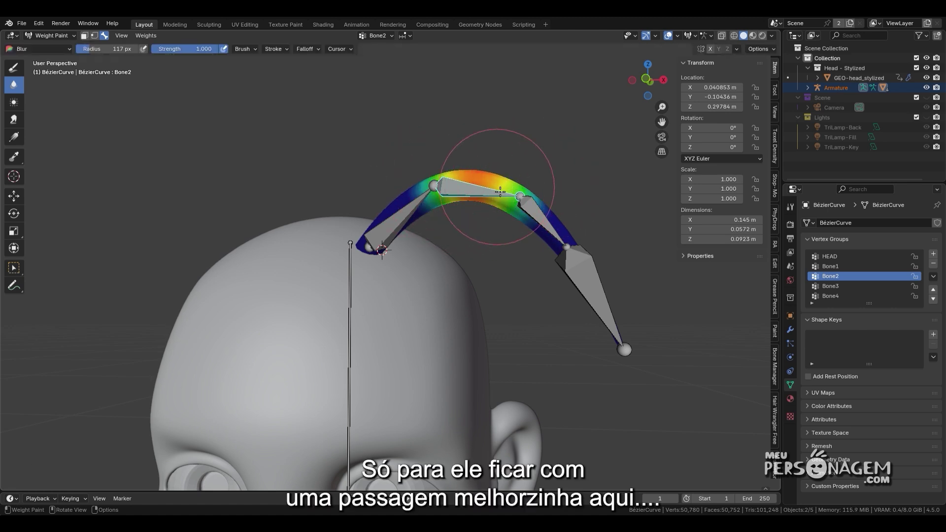
Blur the weights of Bone1 and Bone3 around their joints, then display Bone4's weights
{"action": "left_click", "coordinate": [405, 217], "text": "ctrl"}
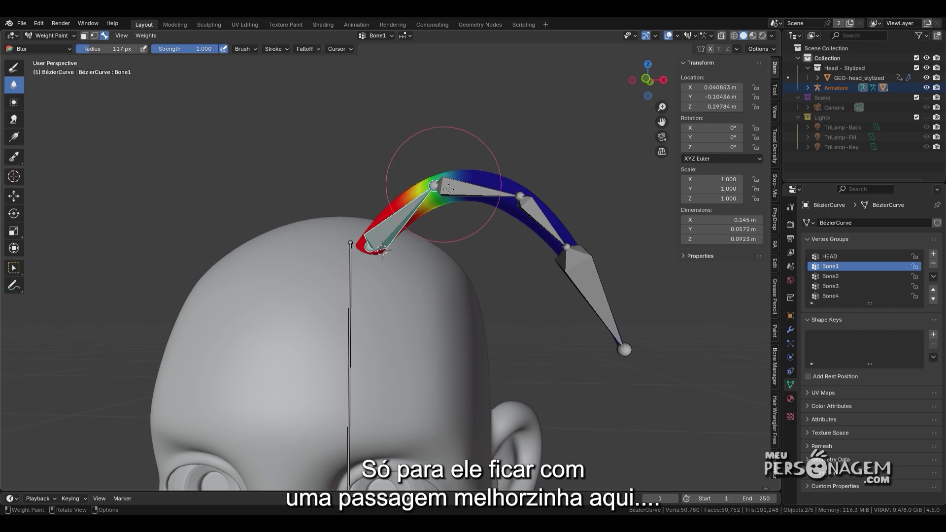
{"action": "left_click", "coordinate": [532, 194], "text": "ctrl"}
{"action": "mouse_move", "coordinate": [532, 193]}
{"action": "left_mouse_down"}
{"action": "mouse_move", "coordinate": [517, 194]}
{"action": "mouse_move", "coordinate": [518, 211]}
{"action": "mouse_move", "coordinate": [568, 252]}
{"action": "mouse_move", "coordinate": [551, 256]}
{"action": "mouse_move", "coordinate": [551, 231]}
{"action": "mouse_move", "coordinate": [584, 270]}
{"action": "mouse_move", "coordinate": [515, 247]}
{"action": "mouse_move", "coordinate": [550, 246]}
{"action": "left_mouse_up"}
{"action": "left_click", "coordinate": [583, 270], "text": "ctrl"}
Leave Weight Paint for Object Mode, select the armature and enter Pose Mode
{"action": "key", "text": "ctrl+Tab"}
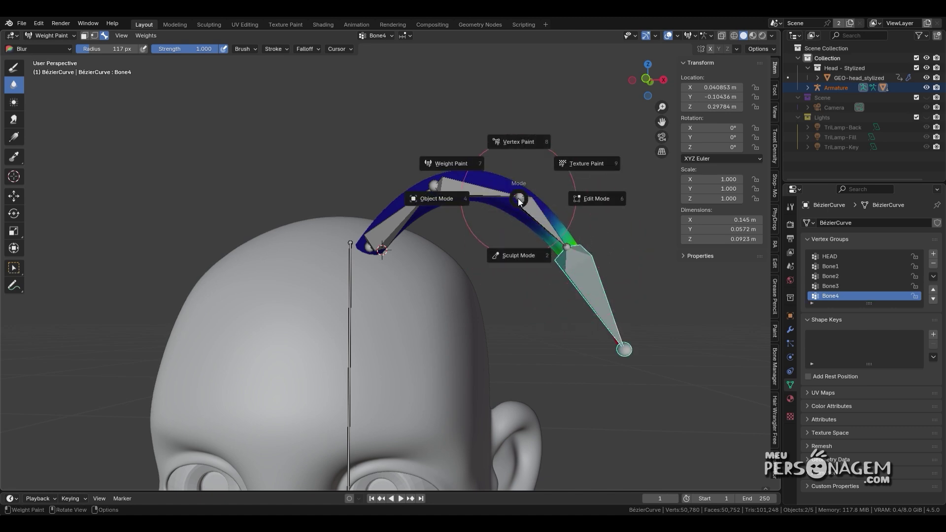
{"action": "left_click", "coordinate": [433, 196]}
{"action": "mouse_move", "coordinate": [380, 131]}
{"action": "middle_mouse_down"}
{"action": "mouse_move", "coordinate": [377, 173]}
{"action": "mouse_move", "coordinate": [392, 170]}
{"action": "middle_mouse_up"}
{"action": "left_click", "coordinate": [401, 218]}
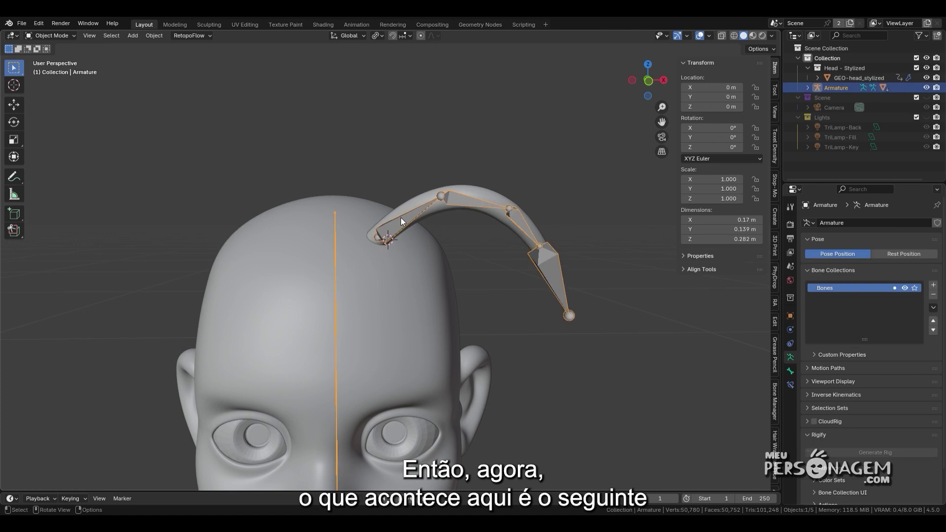
{"action": "key", "text": "ctrl+Tab"}
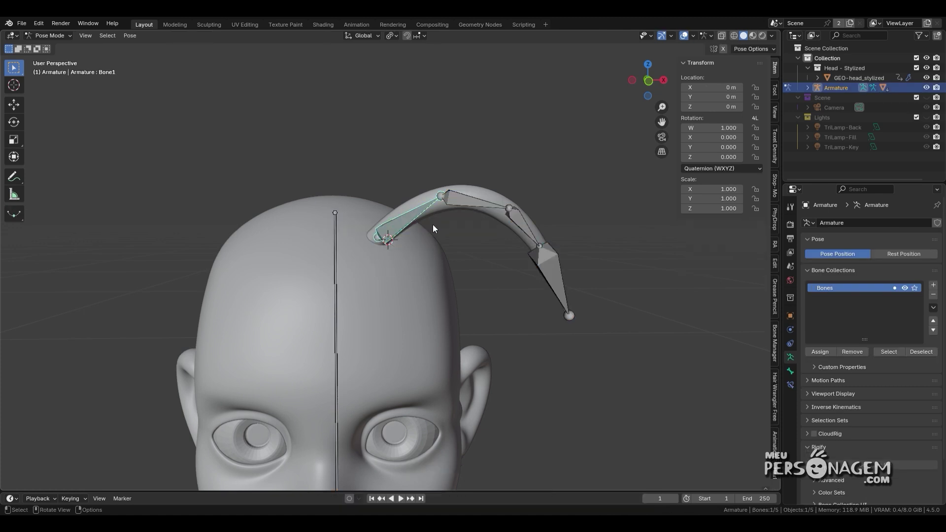
Test-rotate the strand's bones from Bone1 to Bone4 to check how they deform the hair, cancelling each rotation
{"action": "key", "text": "r"}
{"action": "left_click", "coordinate": [459, 242]}
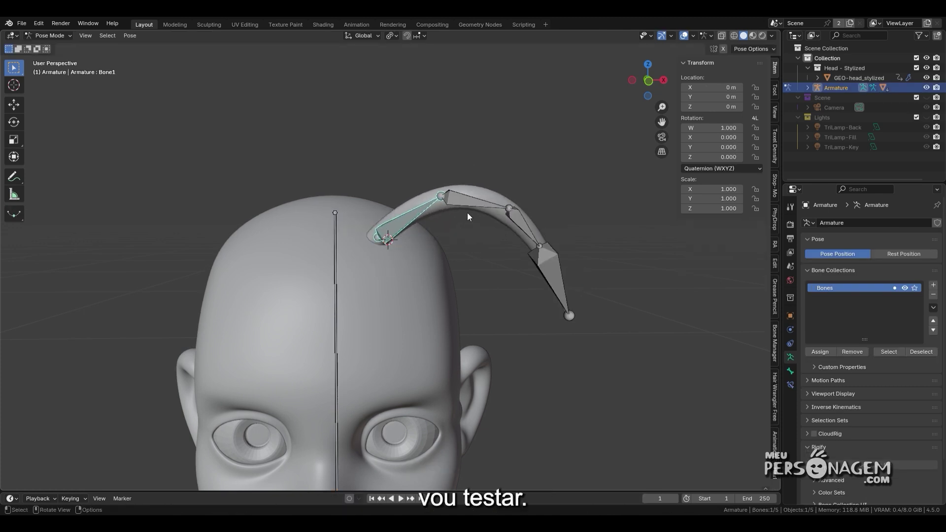
{"action": "left_click", "coordinate": [469, 217]}
{"action": "key", "text": "r"}
{"action": "left_click", "coordinate": [487, 222]}
{"action": "left_click", "coordinate": [515, 224]}
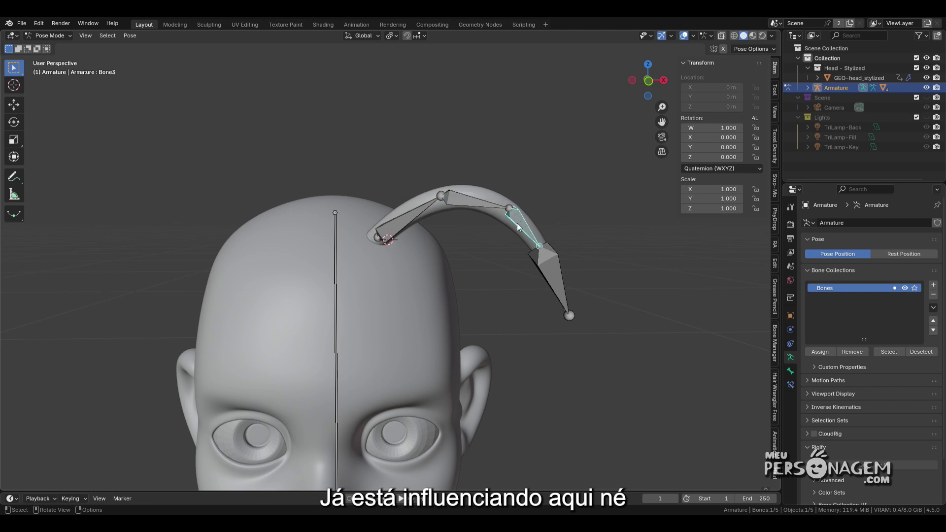
{"action": "key", "text": "r"}
{"action": "right_click", "coordinate": [516, 237]}
{"action": "left_click", "coordinate": [545, 268]}
{"action": "key", "text": "r"}
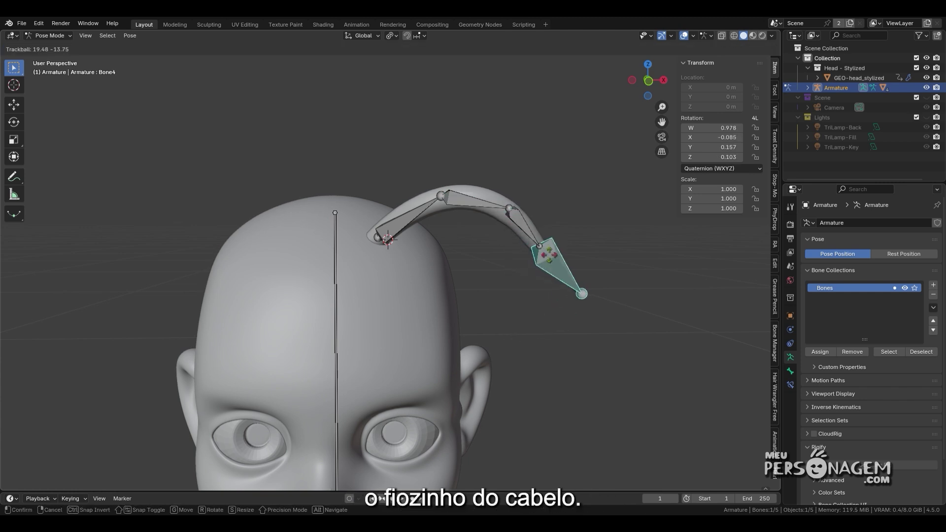
{"action": "right_click", "coordinate": [572, 211]}
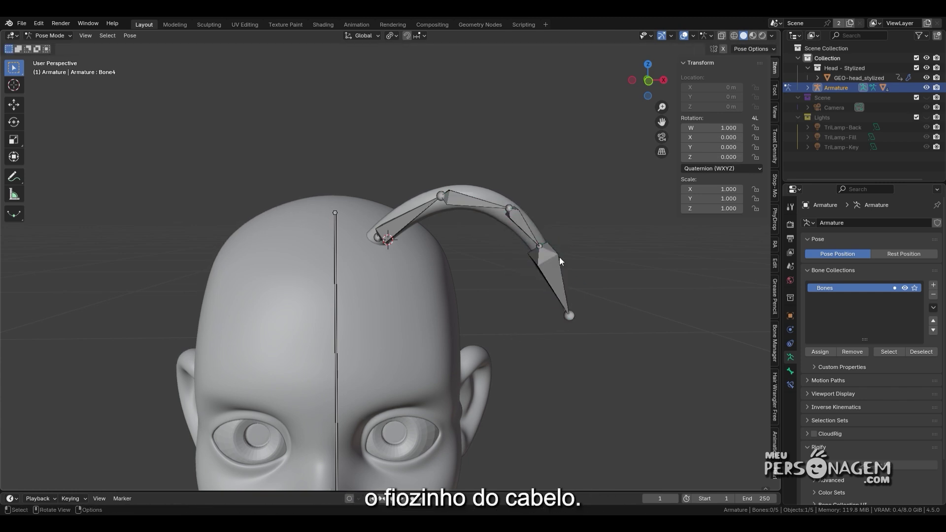
Add a Damped Track constraint to Bone3 targeting Bone4, with an influence of 0.5
{"action": "left_click", "coordinate": [531, 228], "text": "shift"}
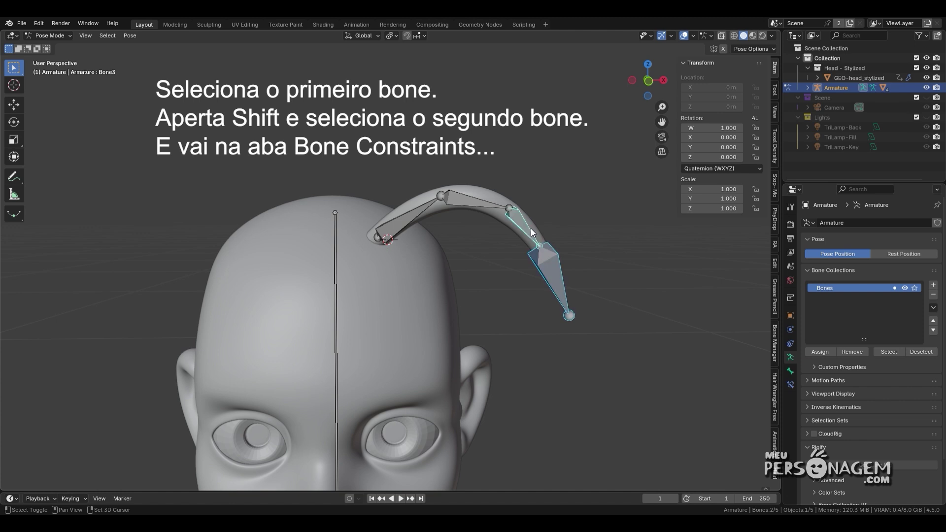
{"action": "left_click", "coordinate": [788, 383]}
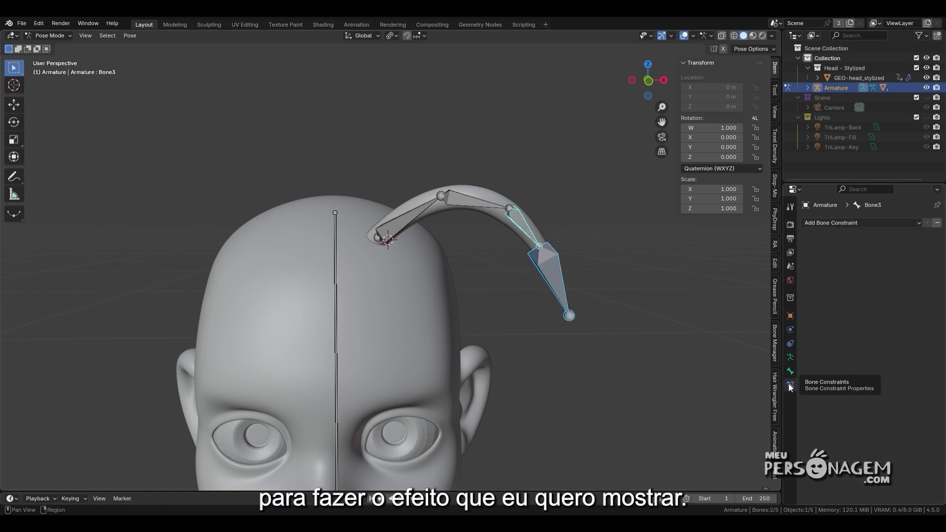
{"action": "left_click", "coordinate": [911, 225]}
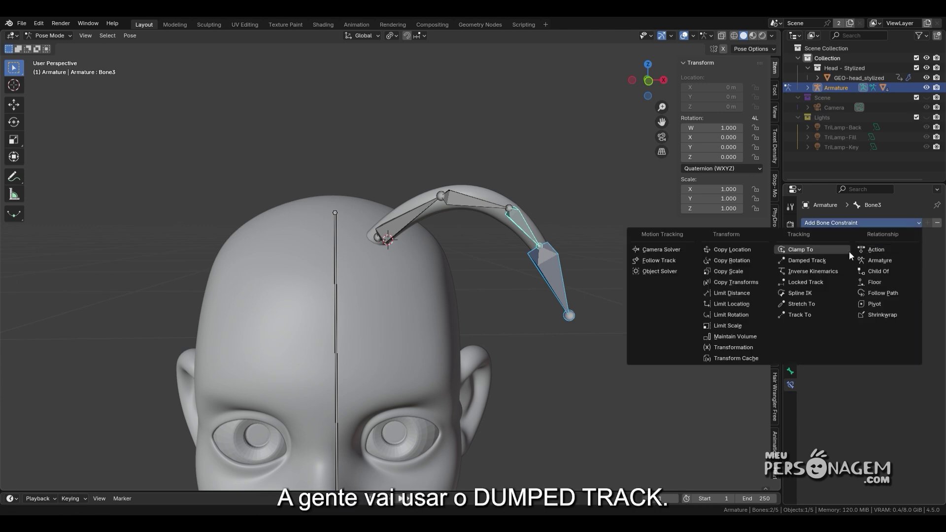
{"action": "left_click", "coordinate": [832, 259]}
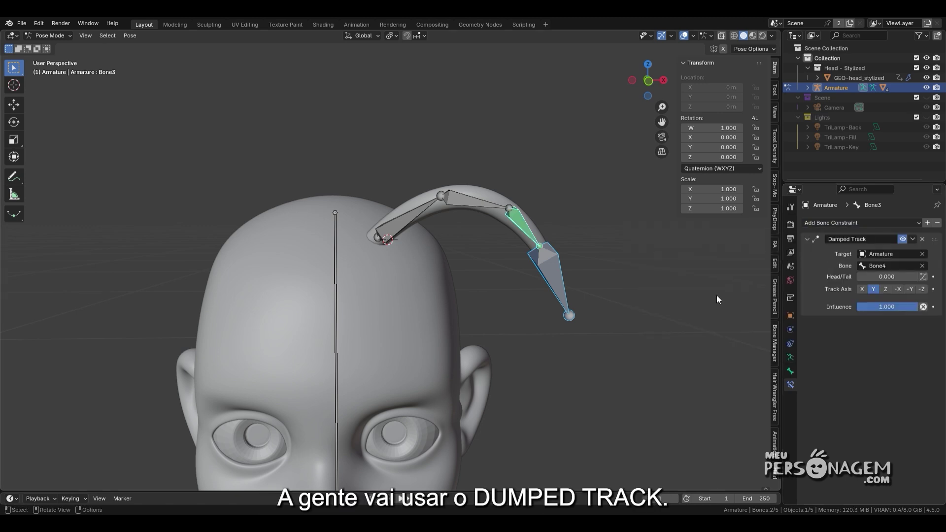
{"action": "left_click", "coordinate": [880, 306]}
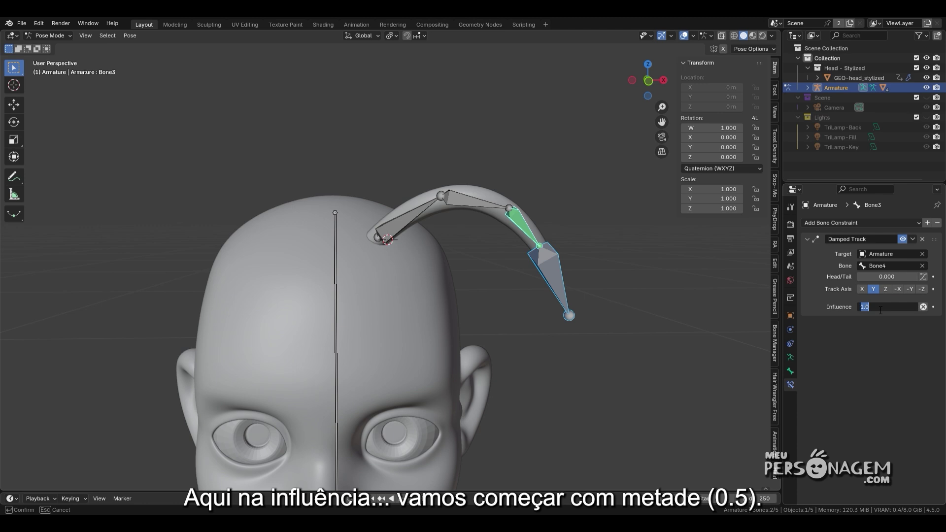
{"action": "type", "text": "0.5"}
{"action": "key", "text": "Return"}
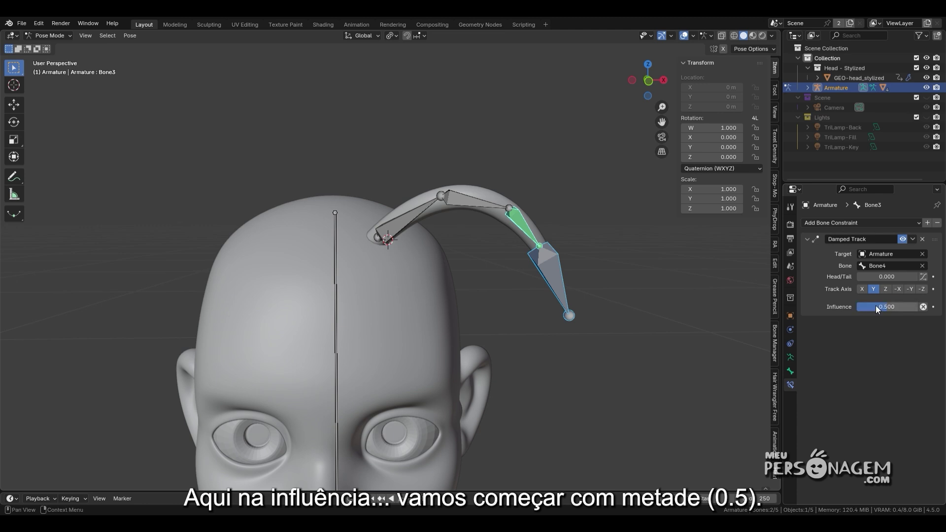
Add a Damped Track constraint to Bone2 targeting Bone3, with an influence of 0.5
{"action": "left_click", "coordinate": [513, 219]}
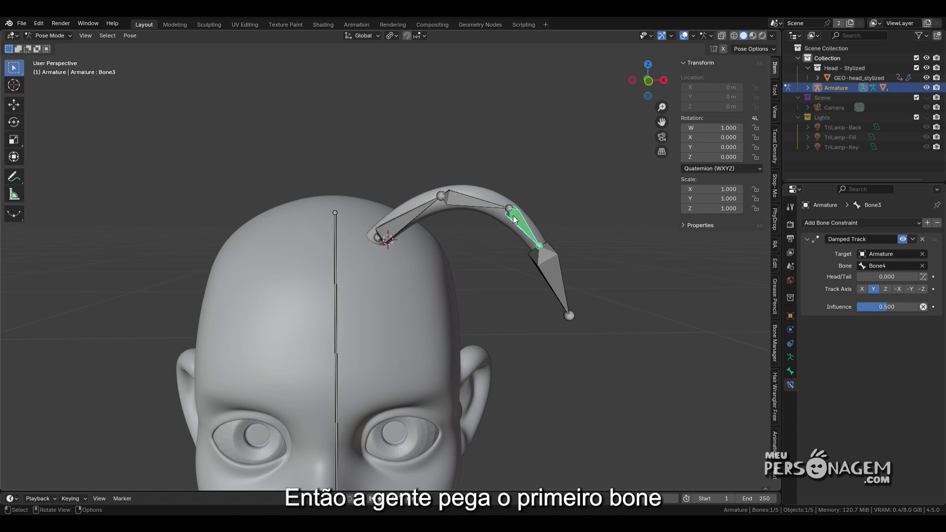
{"action": "left_click", "coordinate": [467, 197], "text": "shift"}
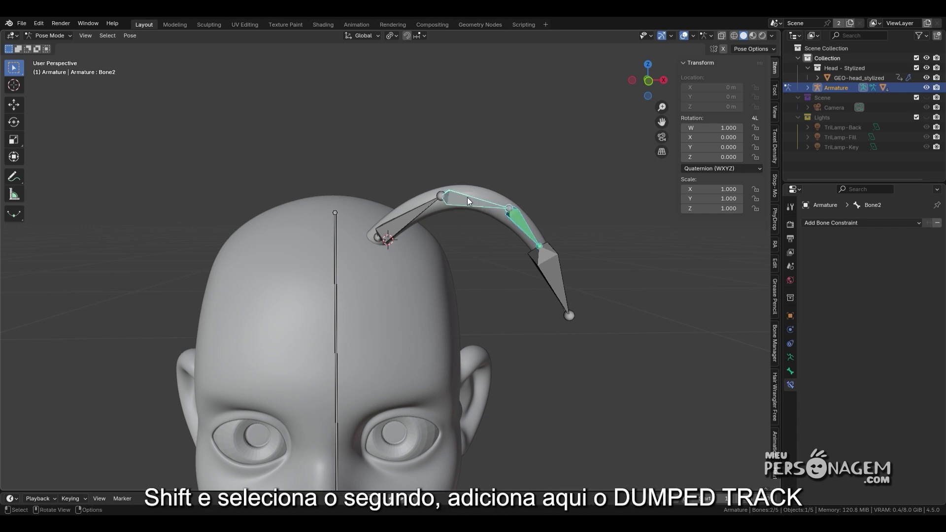
{"action": "left_click", "coordinate": [841, 222]}
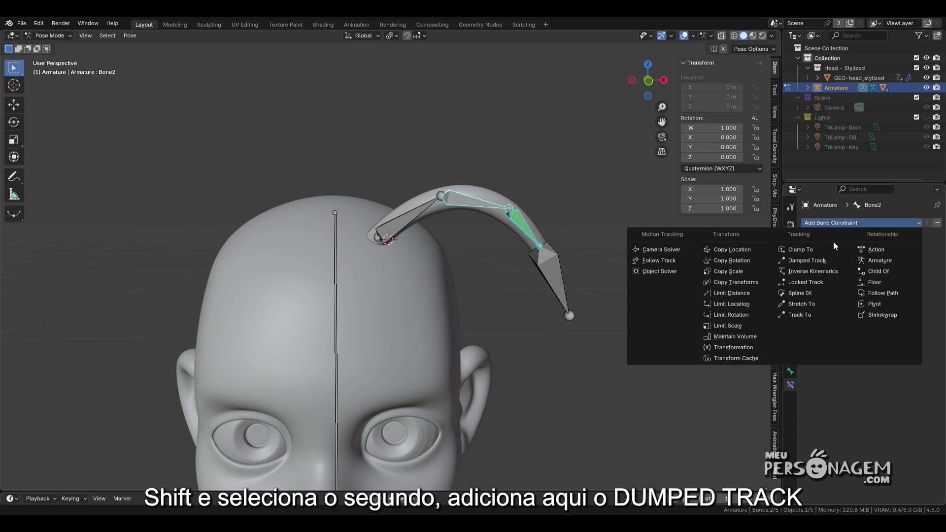
{"action": "left_click", "coordinate": [829, 258]}
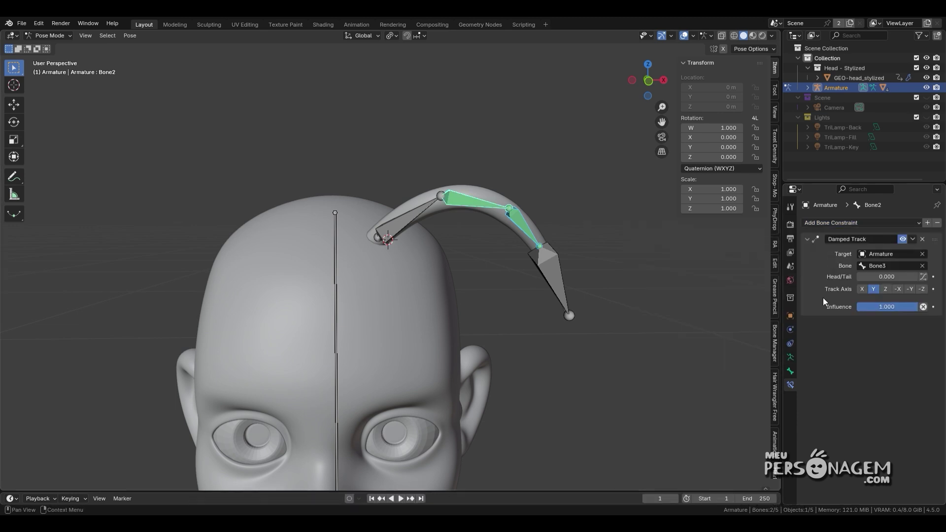
{"action": "left_click", "coordinate": [884, 311]}
{"action": "type", "text": "0.5"}
{"action": "key", "text": "Return"}
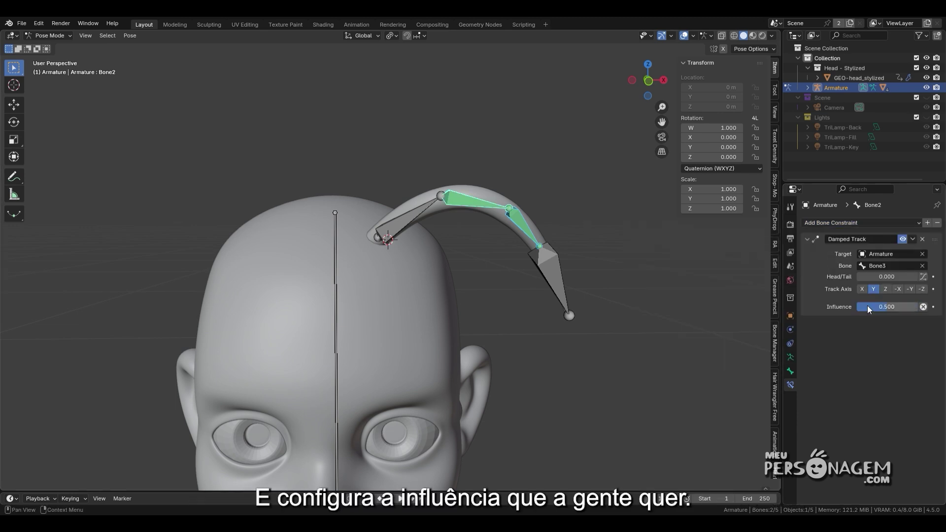
{"action": "left_click", "coordinate": [514, 182]}
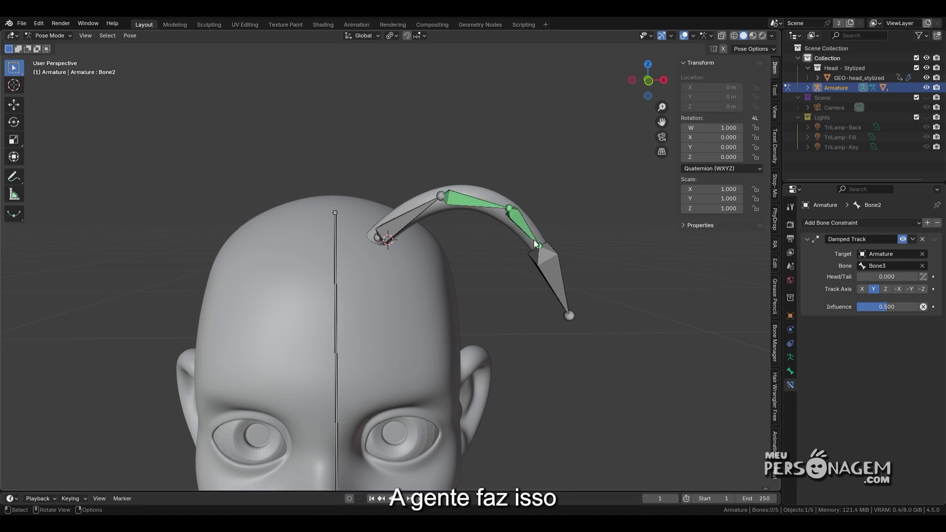
Add a Damped Track constraint to Bone1 targeting Bone2, with an influence of 0.25, and deselect the bones
{"action": "left_click", "coordinate": [542, 262]}
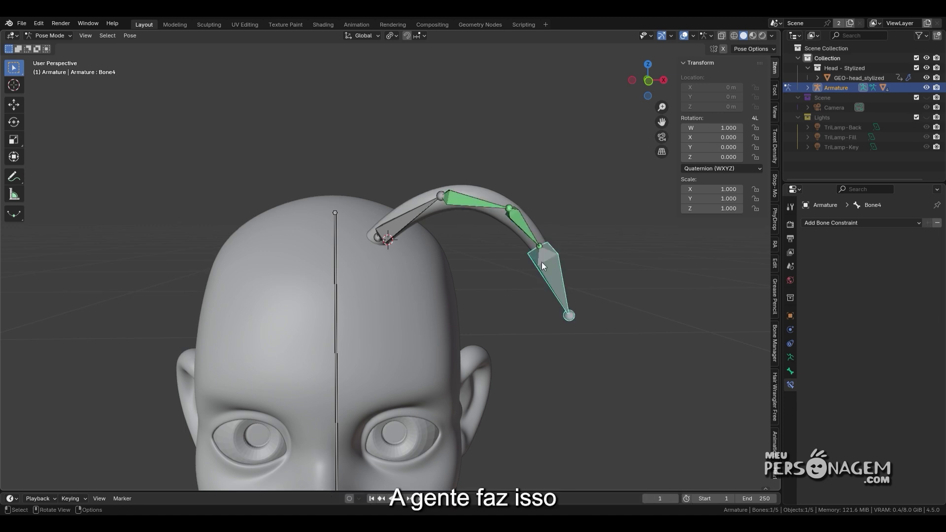
{"action": "left_click", "coordinate": [526, 233]}
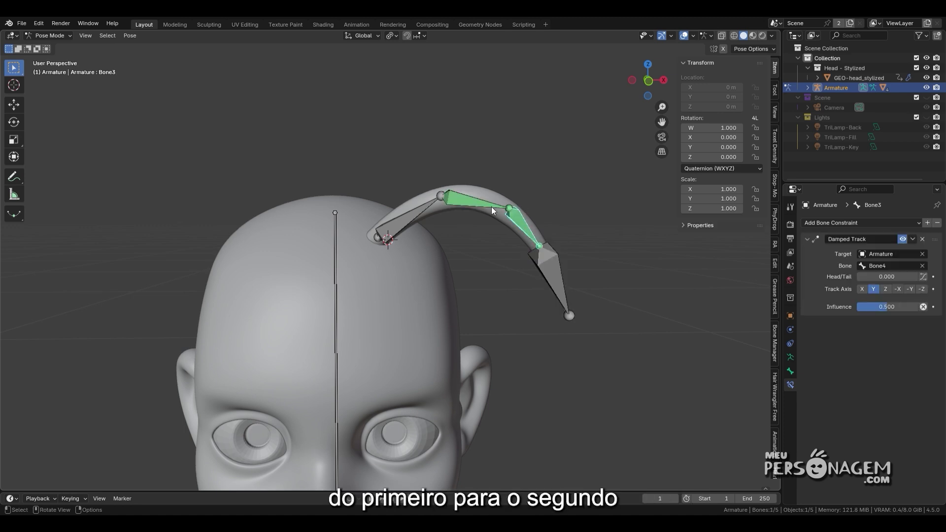
{"action": "left_click", "coordinate": [429, 200]}
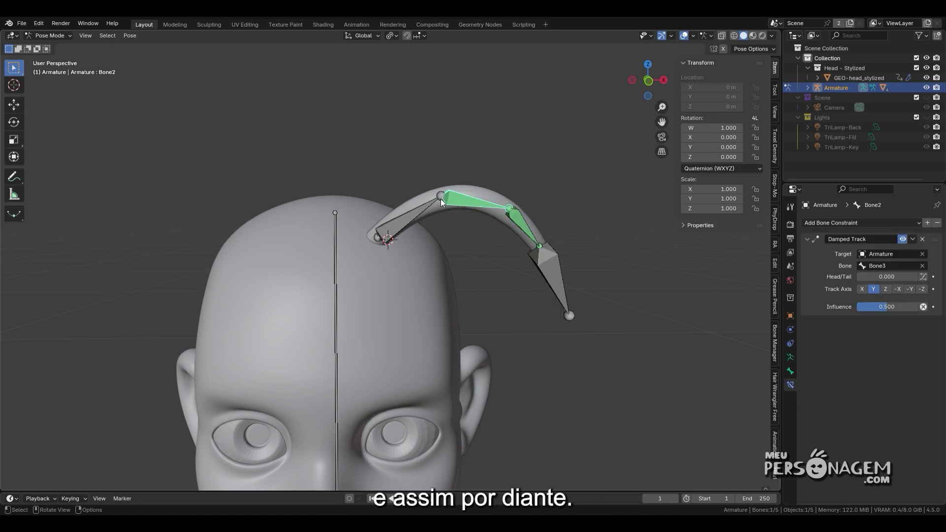
{"action": "left_click", "coordinate": [415, 208], "text": "shift"}
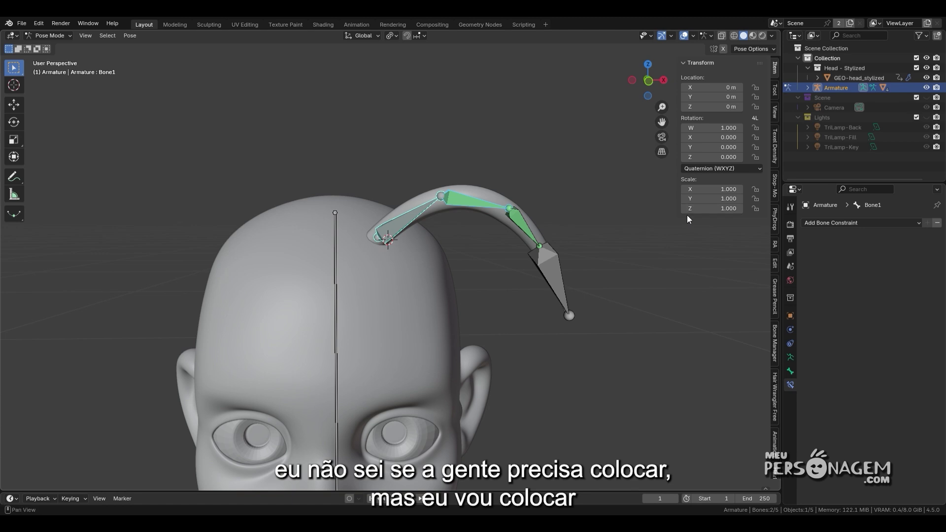
{"action": "left_click", "coordinate": [837, 222]}
{"action": "left_click", "coordinate": [818, 260]}
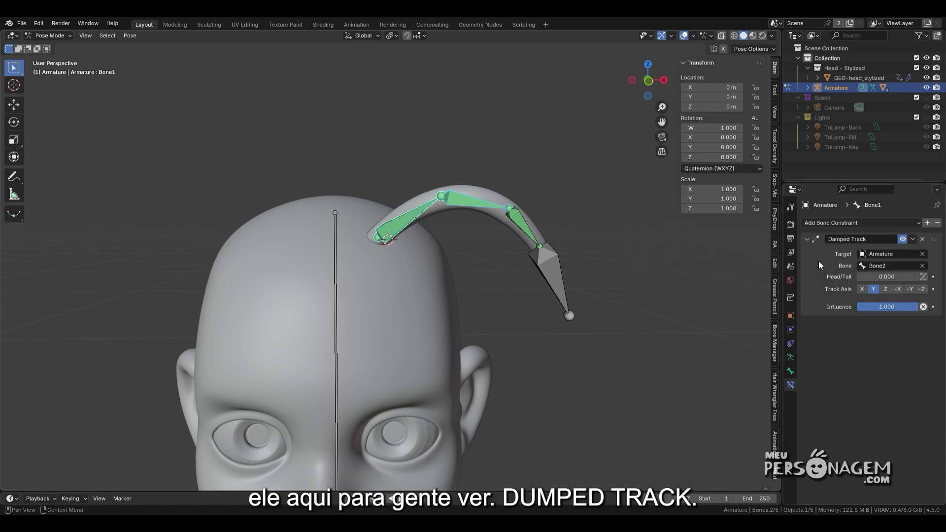
{"action": "double_click", "coordinate": [892, 309]}
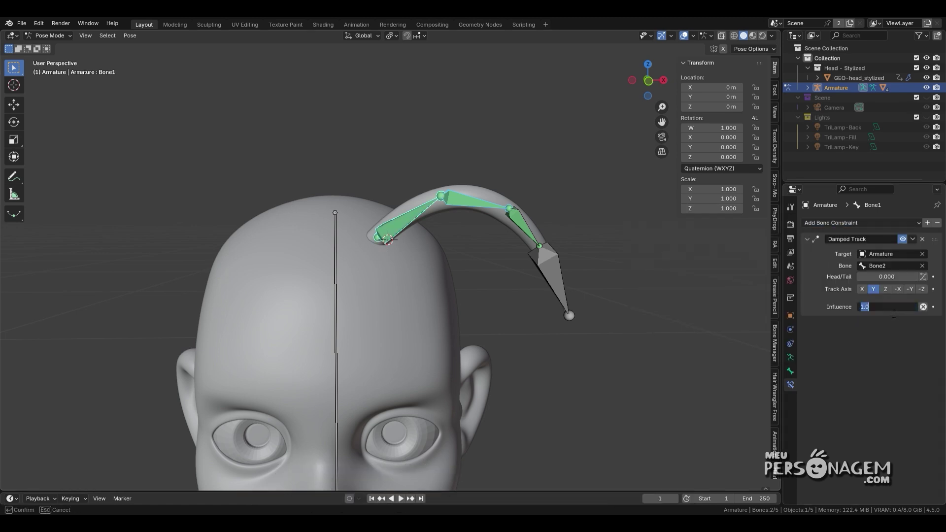
{"action": "key", "text": "BackSpace"}
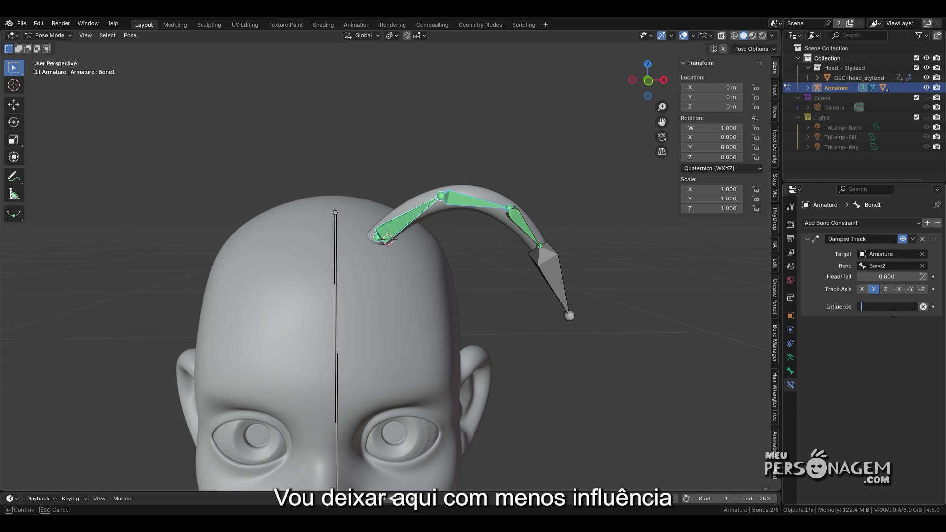
{"action": "type", "text": "0.25"}
{"action": "key", "text": "Return"}
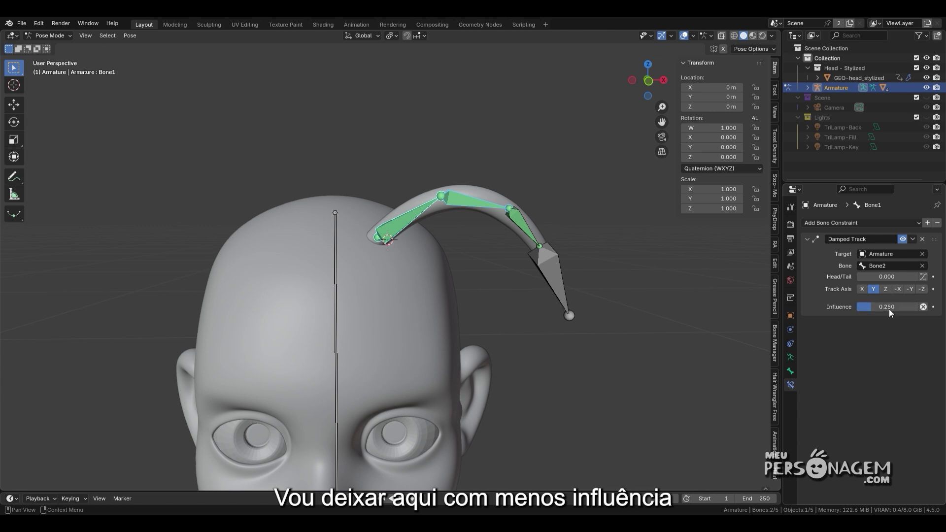
{"action": "left_click", "coordinate": [333, 183]}
{"action": "left_click", "coordinate": [381, 223]}
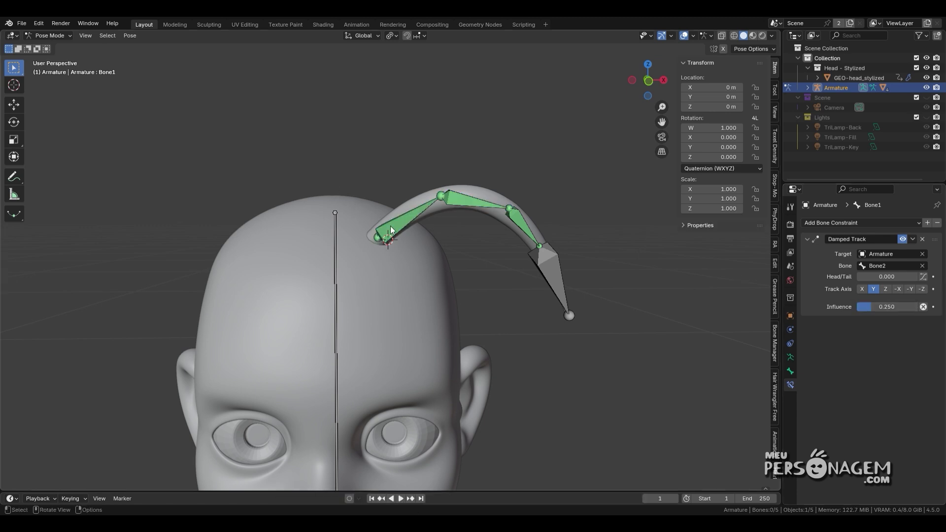
In Edit Mode, parent Bone1 to the HEAD bone with Keep Offset, then return to Object Mode
{"action": "key", "text": "ctrl+Tab"}
{"action": "left_click", "coordinate": [442, 220]}
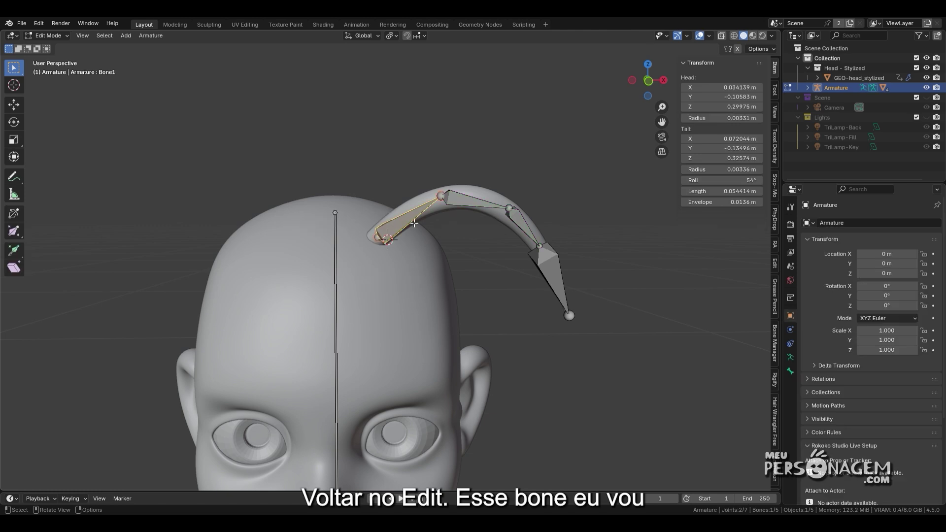
{"action": "left_click", "coordinate": [334, 240], "text": "shift"}
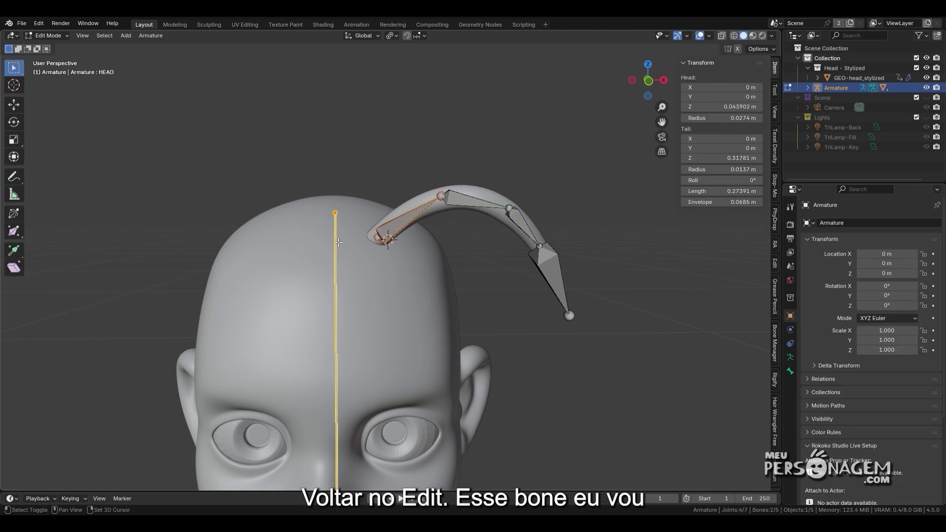
{"action": "key", "text": "ctrl+p"}
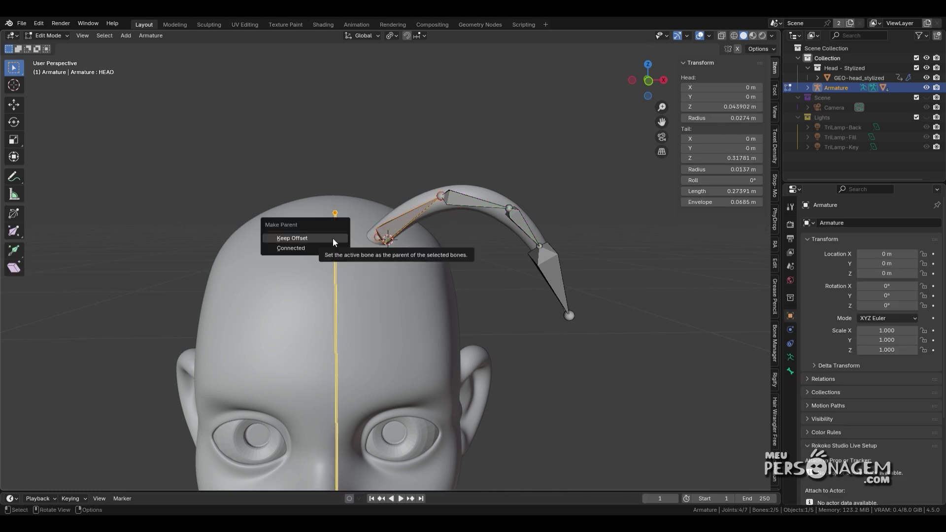
{"action": "left_click", "coordinate": [292, 238]}
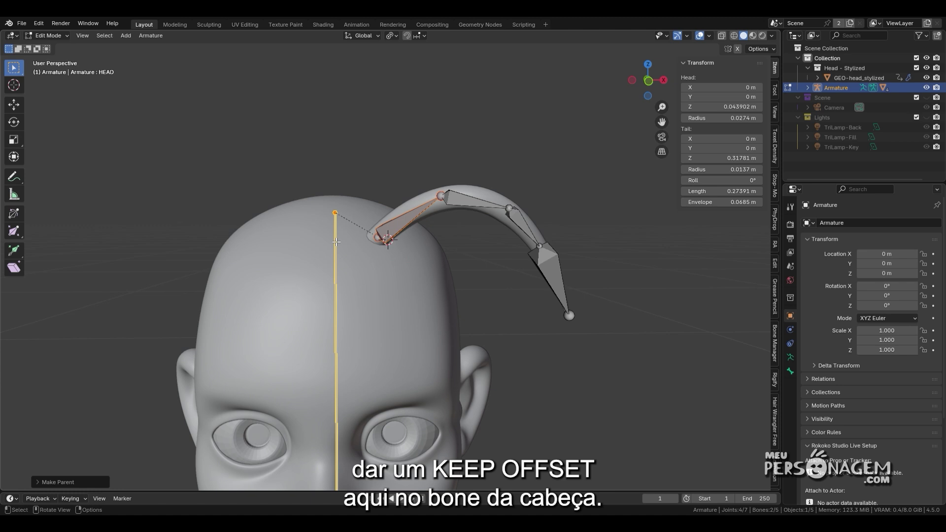
{"action": "left_click", "coordinate": [306, 156]}
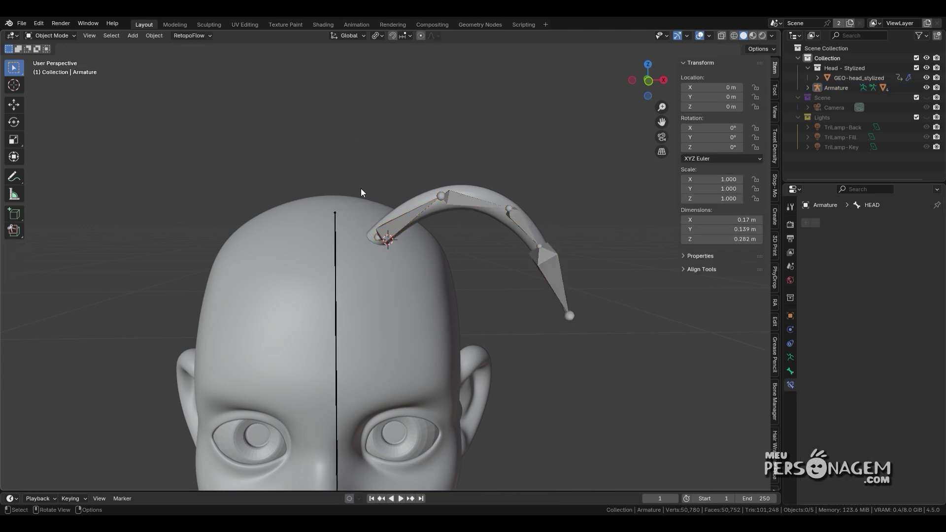
Pose the armature and test-rotate the HEAD bone in perspective and front views to check the hair's response, cancelling each rotation
{"action": "left_click", "coordinate": [339, 259]}
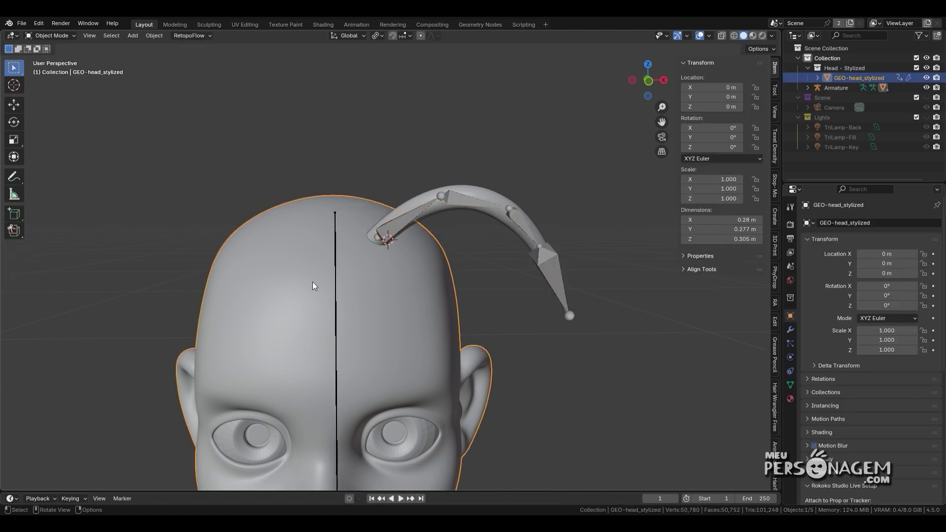
{"action": "left_click", "coordinate": [335, 276]}
{"action": "key", "text": "ctrl+Tab"}
{"action": "left_click", "coordinate": [323, 340]}
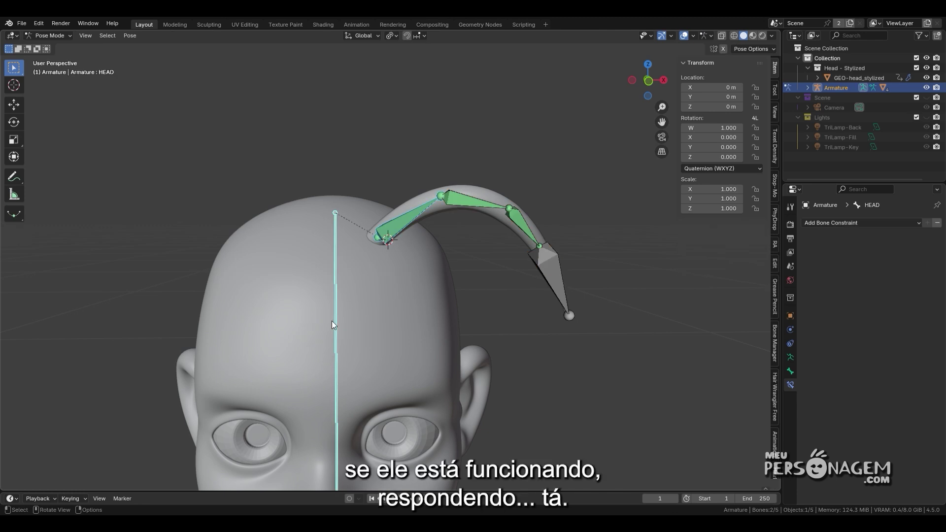
{"action": "key", "text": "r"}
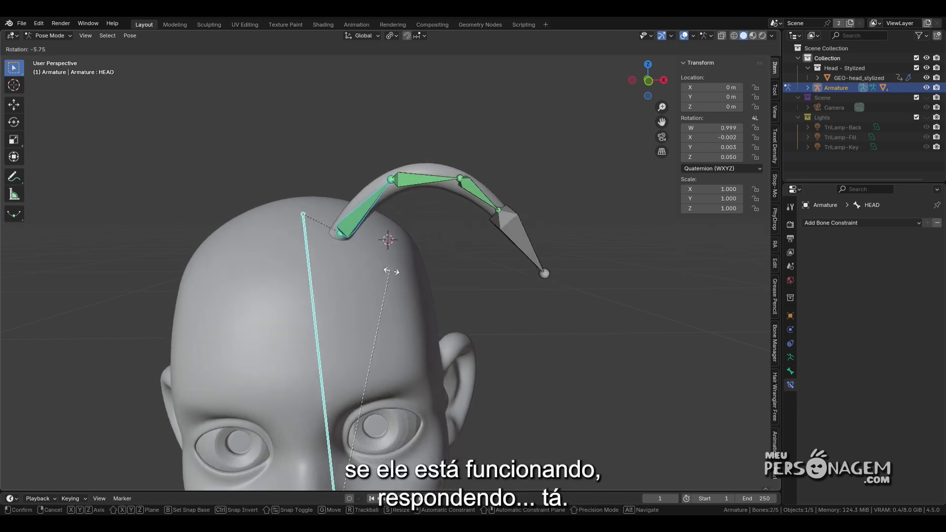
{"action": "right_click", "coordinate": [415, 297]}
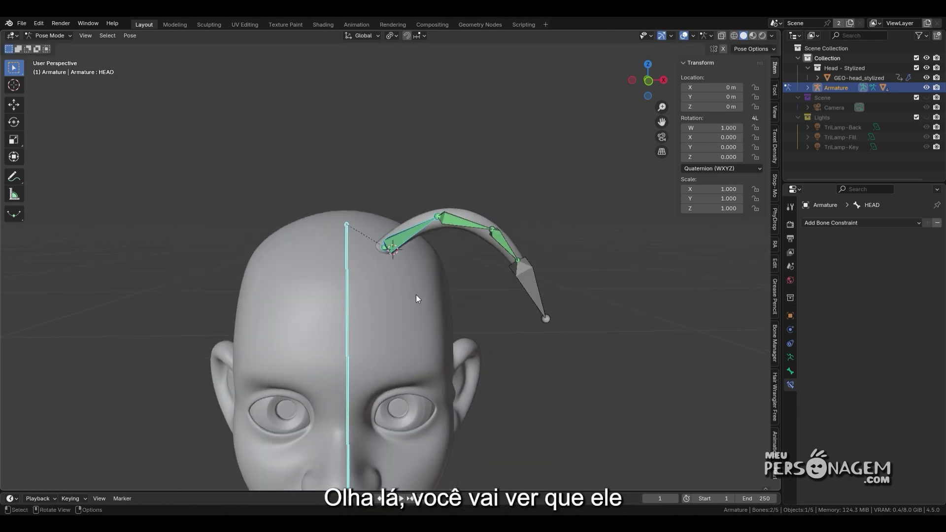
{"action": "key", "text": "KP_1"}
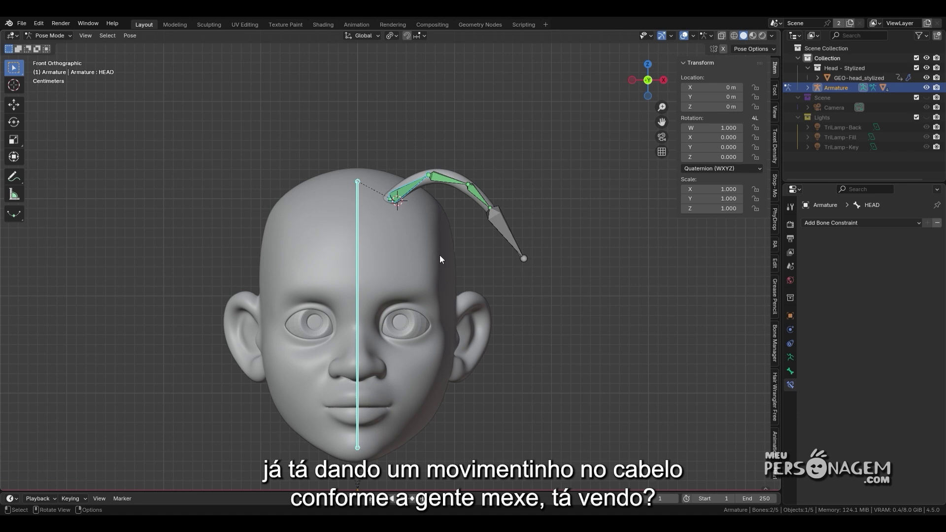
{"action": "key", "text": "r"}
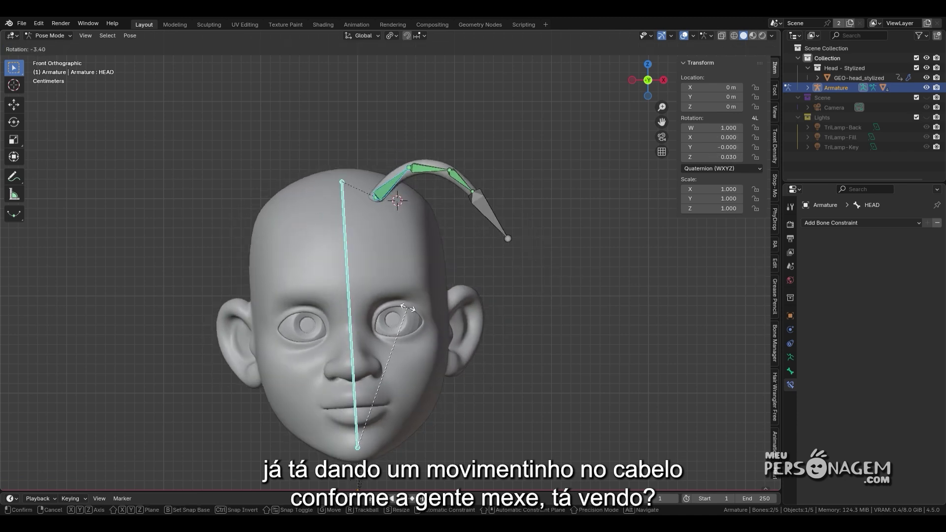
{"action": "right_click", "coordinate": [407, 307]}
Set the influence of Bone3's Damped Track constraint to 0.8
{"action": "left_click", "coordinate": [442, 179]}
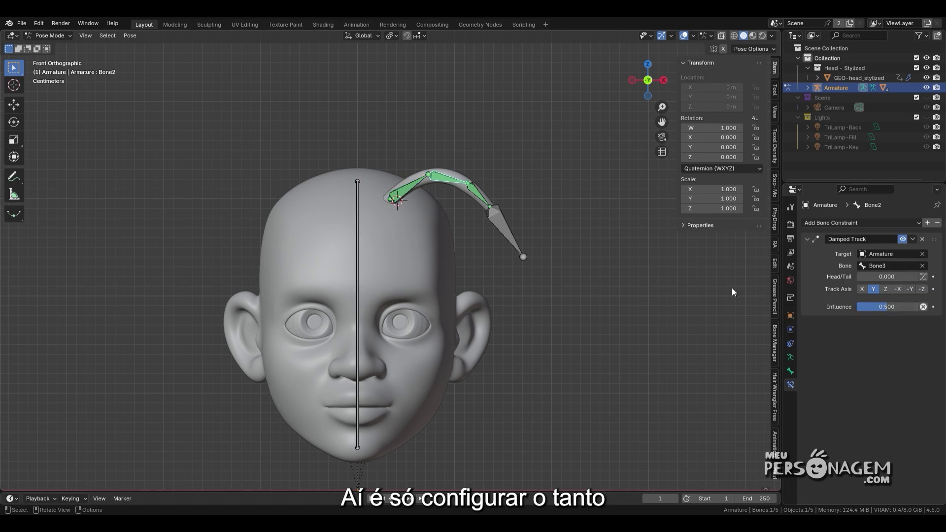
{"action": "left_click", "coordinate": [499, 215]}
{"action": "left_click", "coordinate": [484, 199]}
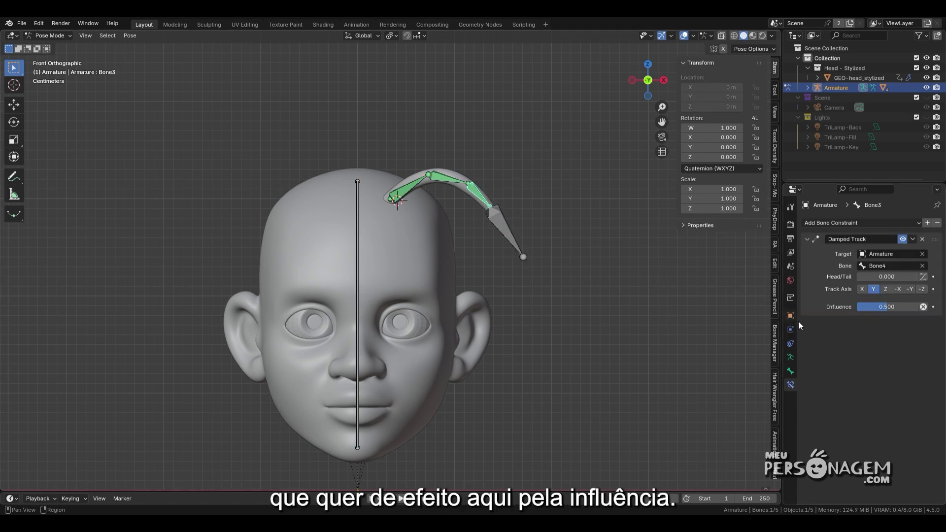
{"action": "double_click", "coordinate": [879, 308]}
{"action": "type", "text": "0.8"}
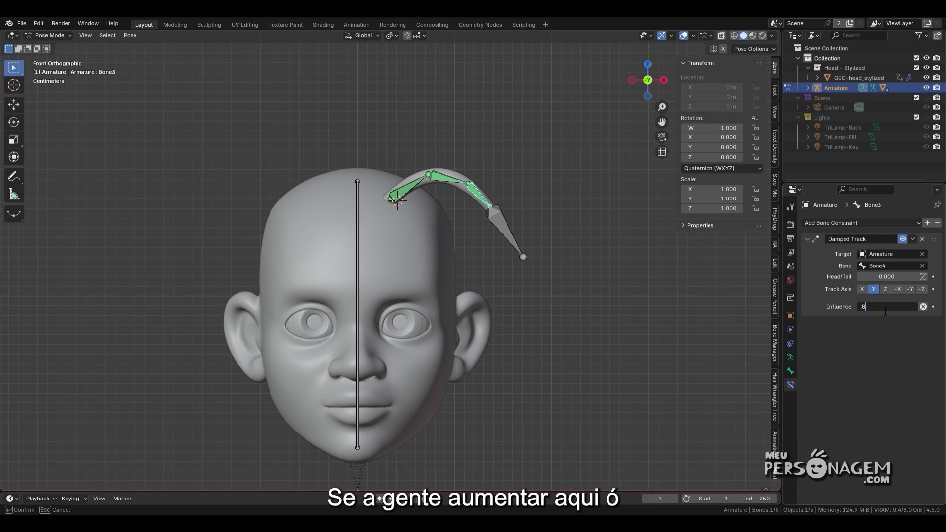
{"action": "key", "text": "Return"}
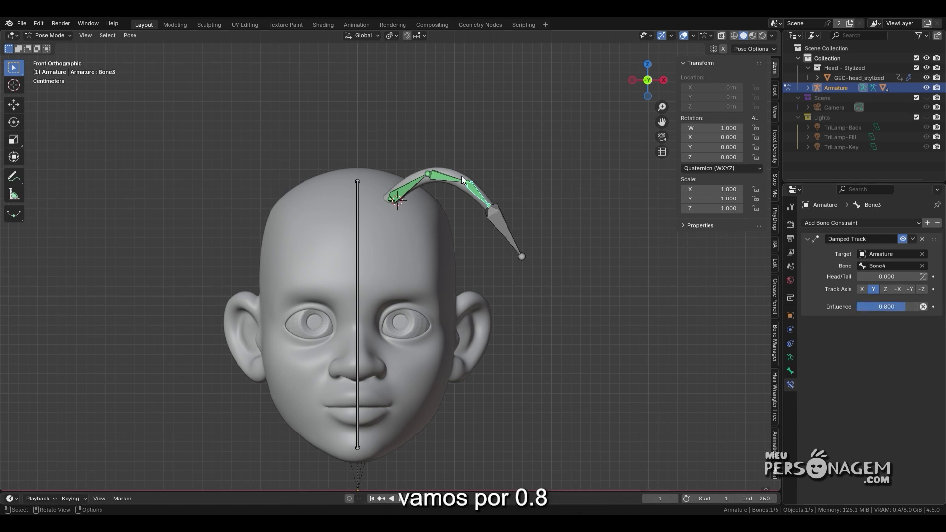
Set the influence of Bone2's Damped Track constraint to 0.6
{"action": "left_click", "coordinate": [459, 179]}
{"action": "double_click", "coordinate": [881, 307]}
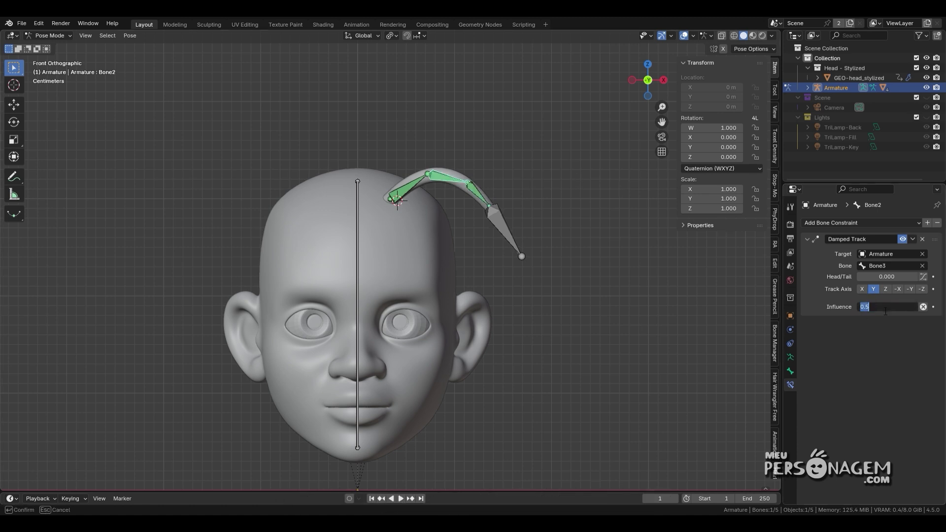
{"action": "key", "text": "BackSpace"}
{"action": "type", "text": "0.6"}
{"action": "key", "text": "Return"}
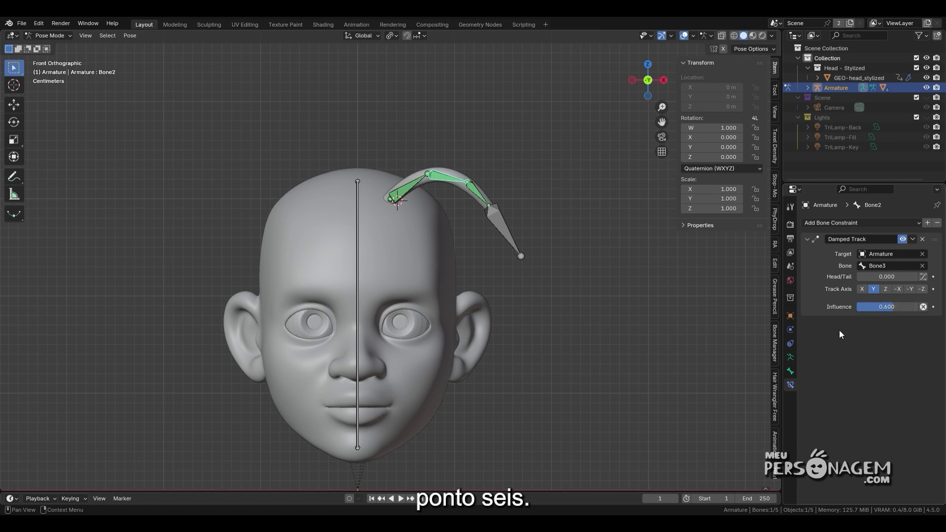
Test the hair's follow-through with plain and trackball rotations of the HEAD bone, cancel both, and return to Object Mode
{"action": "left_click", "coordinate": [357, 217]}
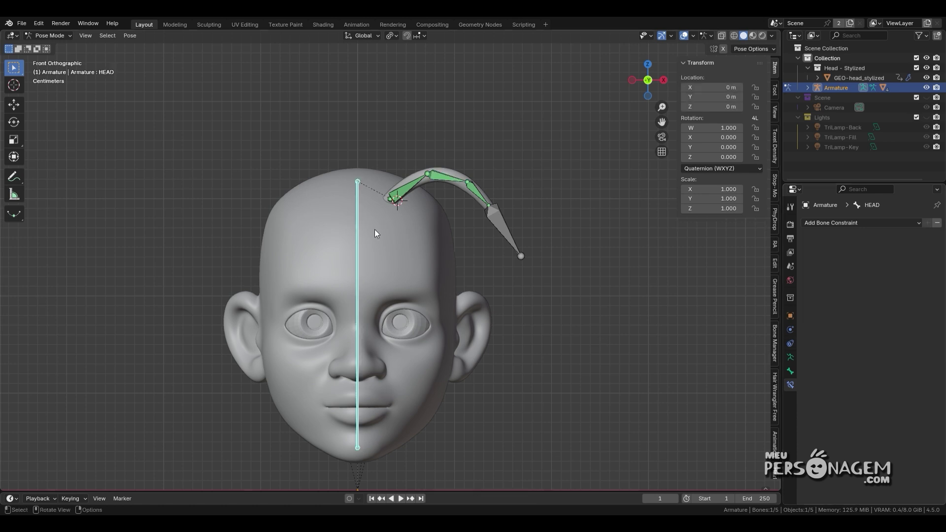
{"action": "key", "text": "ctrl+Tab"}
{"action": "left_click", "coordinate": [379, 288]}
{"action": "key", "text": "r"}
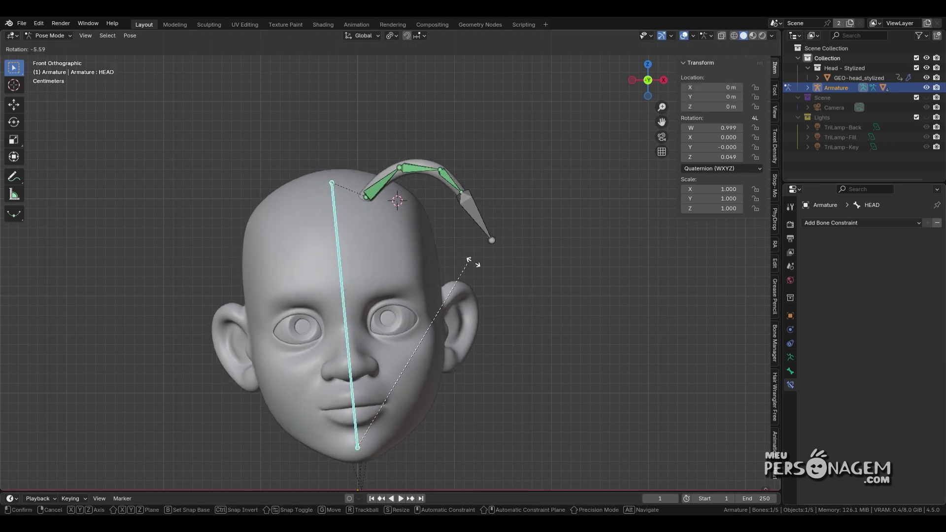
{"action": "right_click", "coordinate": [462, 306]}
{"action": "key", "text": "r"}
{"action": "key", "text": "r"}
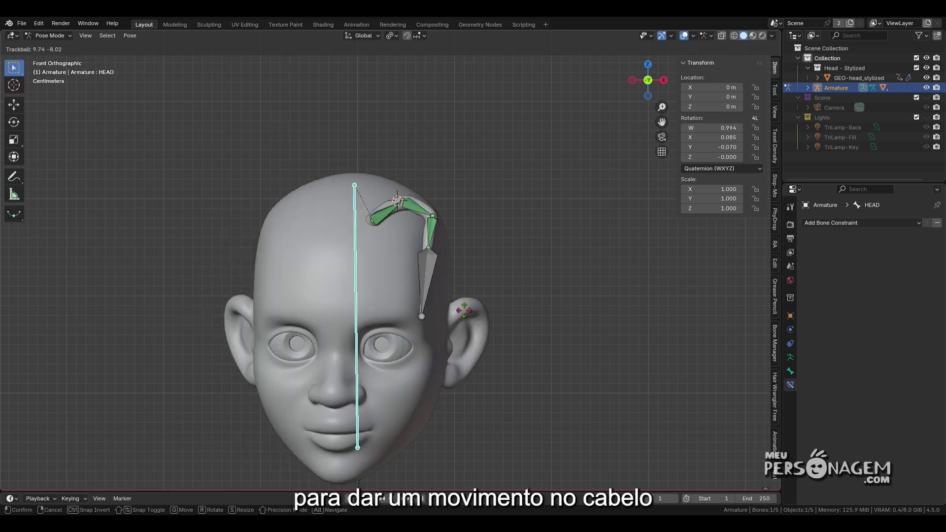
{"action": "right_click", "coordinate": [474, 300]}
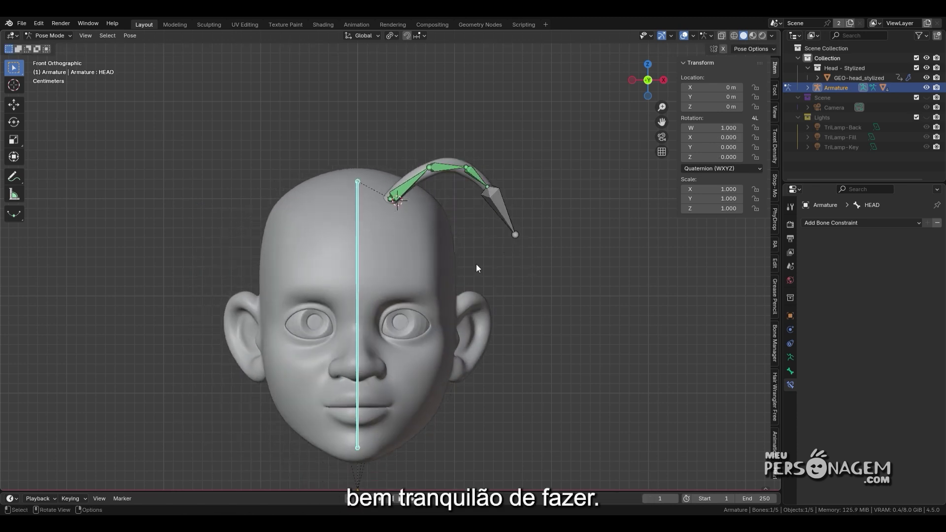
{"action": "key", "text": "ctrl+Tab"}
{"action": "left_click", "coordinate": [400, 267]}
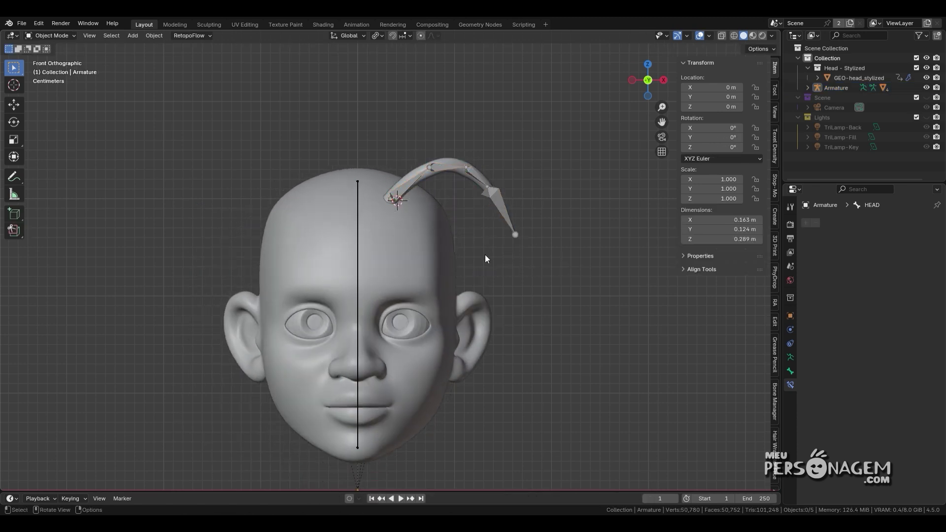